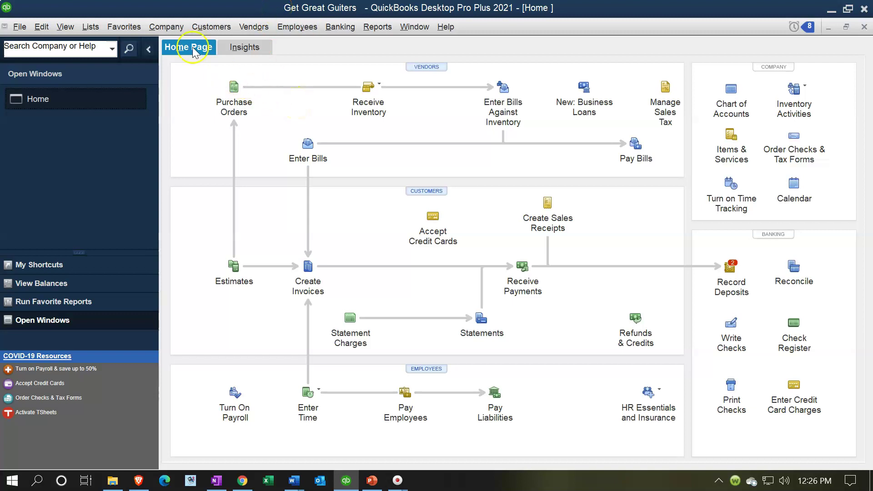
pyautogui.click(168, 26)
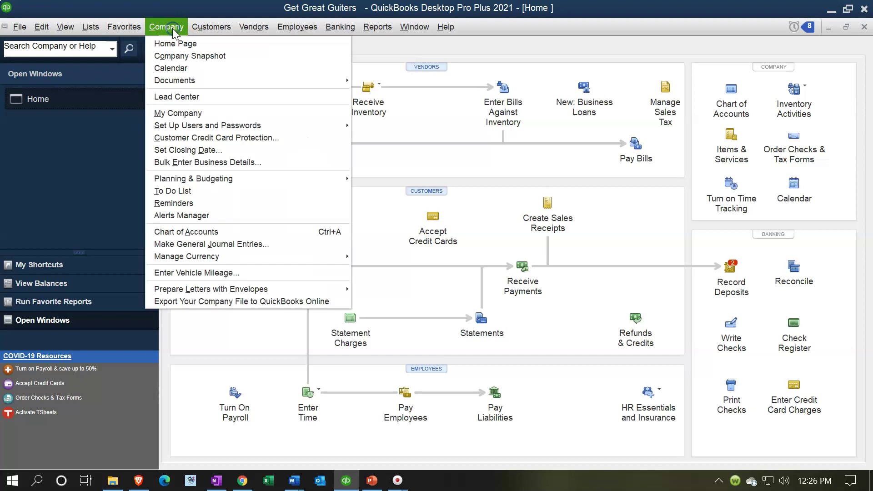
pyautogui.click(195, 45)
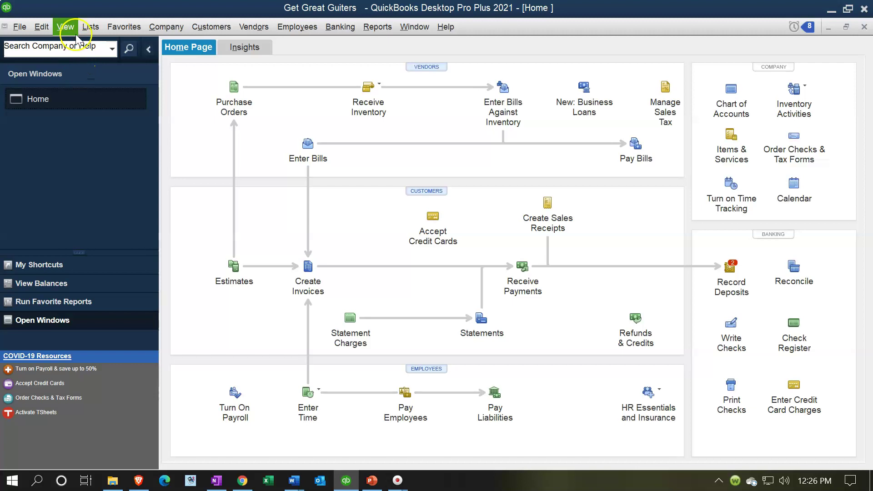
pyautogui.click(65, 26)
pyautogui.click(129, 48)
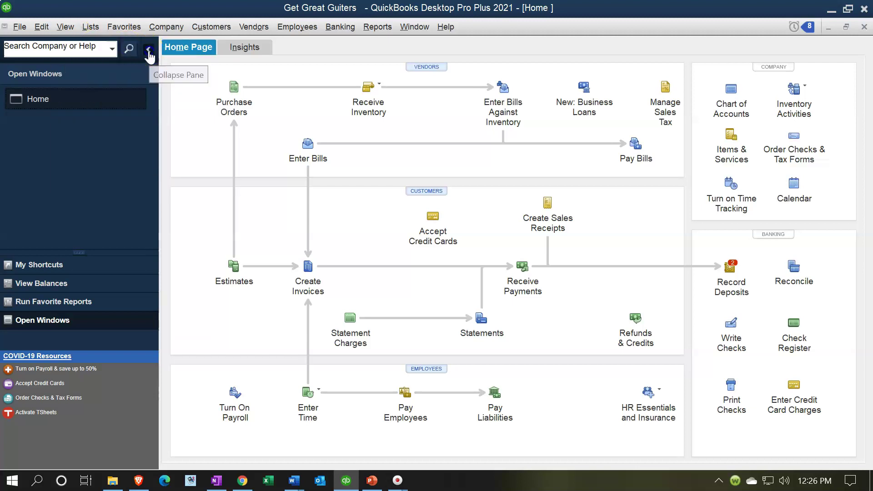
pyautogui.click(146, 49)
pyautogui.click(11, 48)
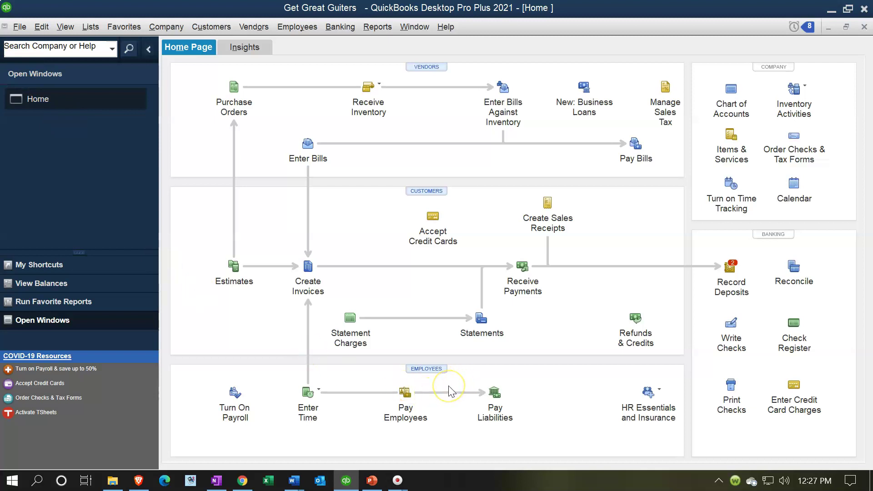
pyautogui.click(411, 431)
pyautogui.click(418, 408)
pyautogui.click(412, 406)
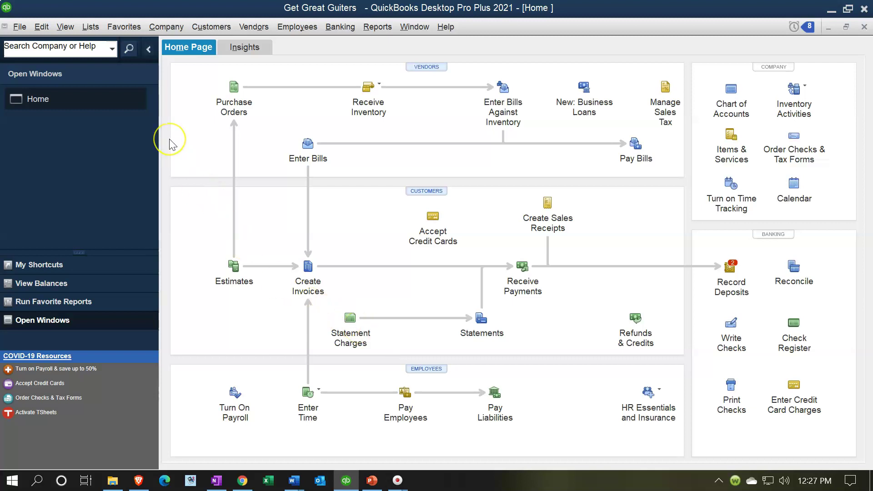
# Step: Check the company-level Payroll & Employees preferences for the payroll feature that is enabled, then close the preferences
pyautogui.click(47, 32)
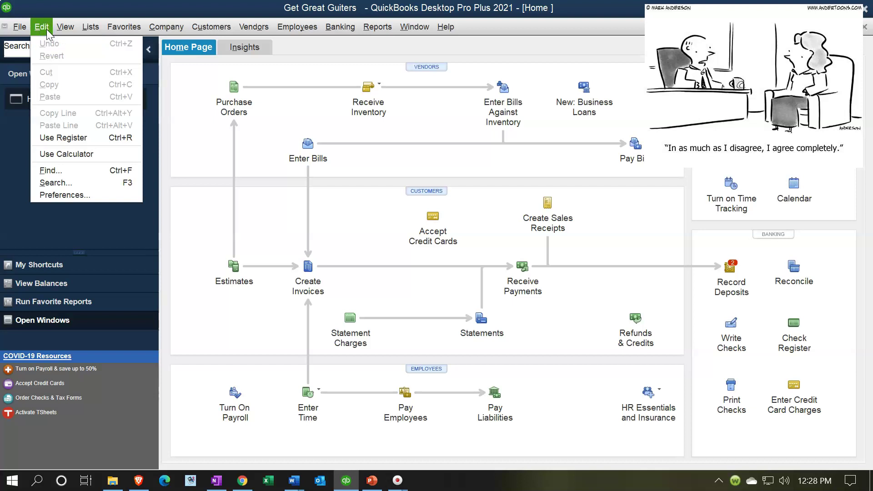
pyautogui.click(34, 196)
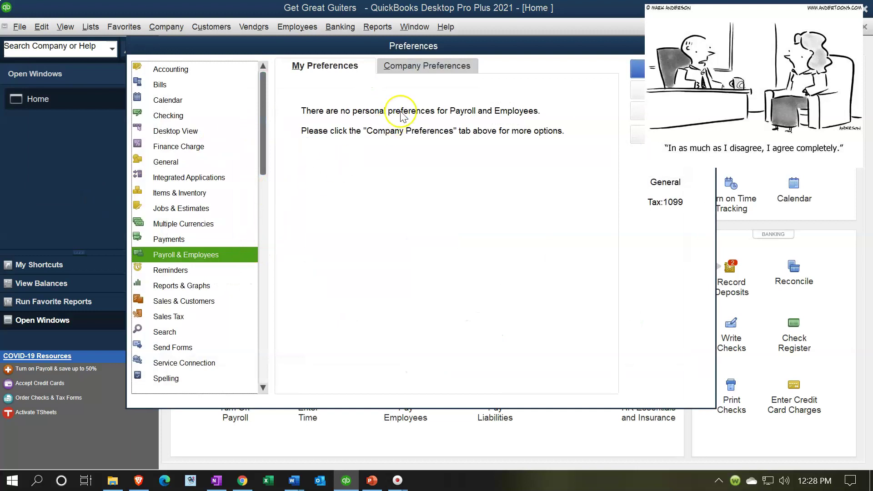
pyautogui.click(410, 69)
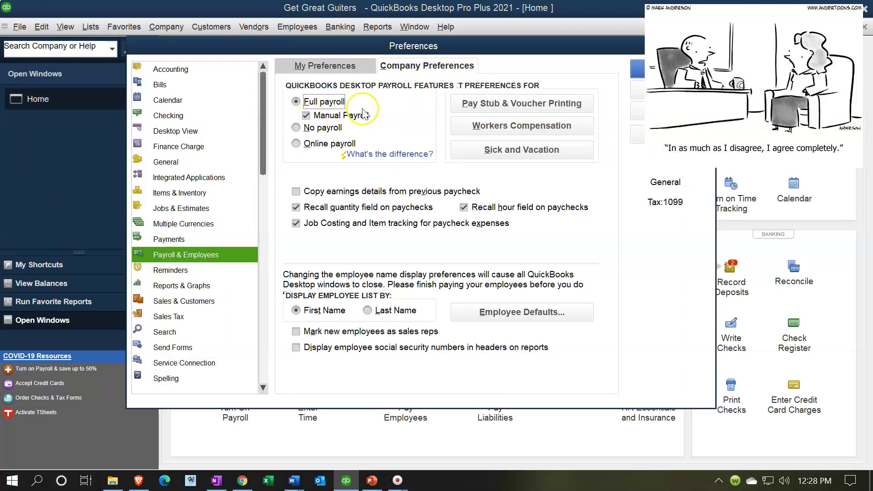
pyautogui.click(709, 46)
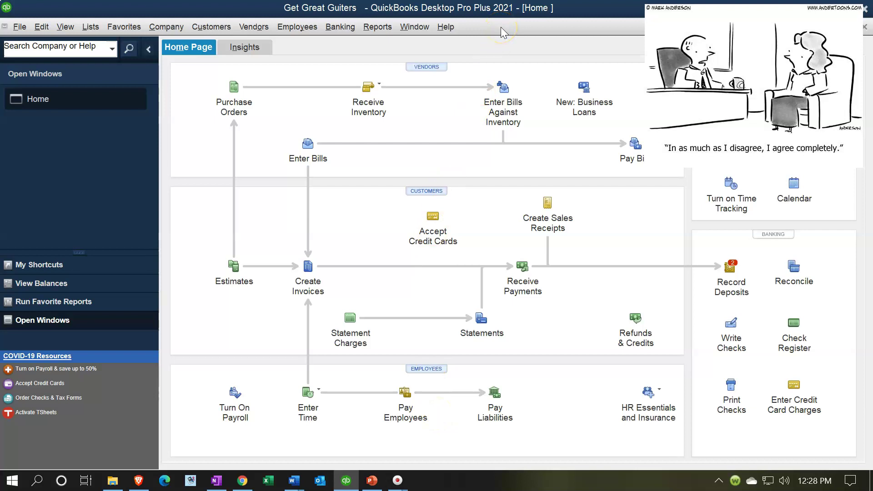
pyautogui.click(440, 27)
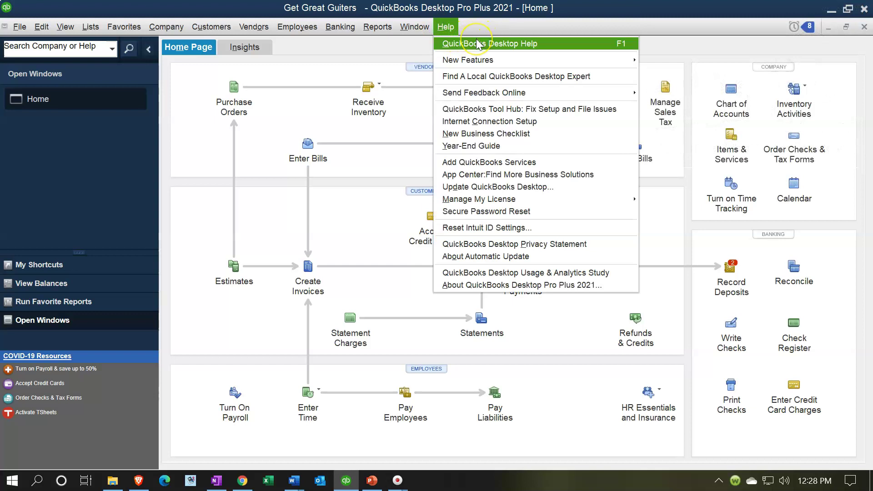
pyautogui.click(368, 53)
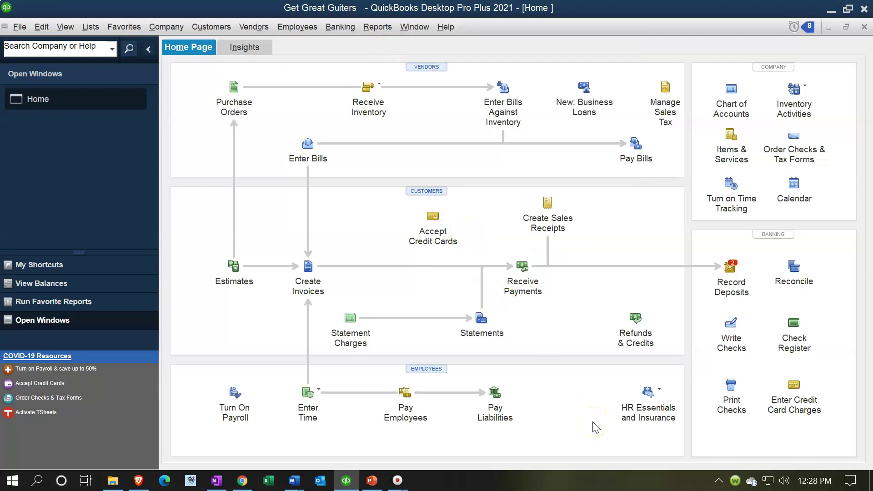
# Step: Begin paying employees and set the check date of the payroll run to 03/03/2021
pyautogui.click(405, 391)
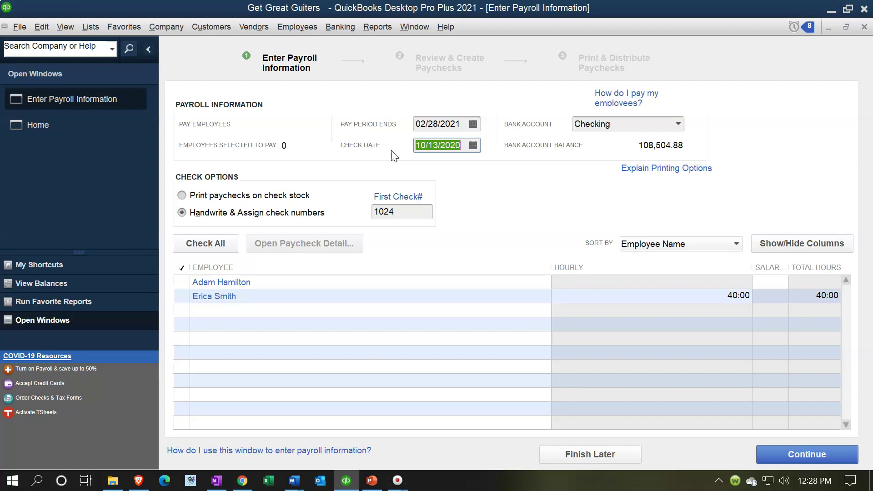
pyautogui.click(399, 124)
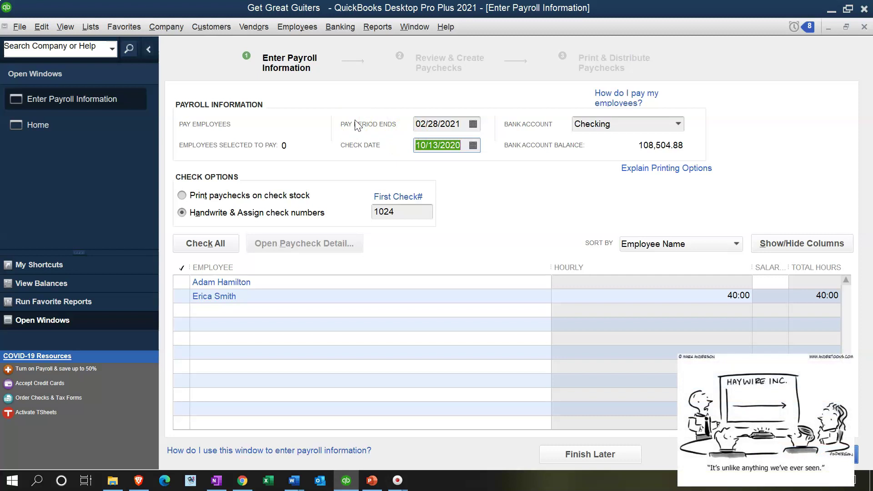
pyautogui.write('030321')
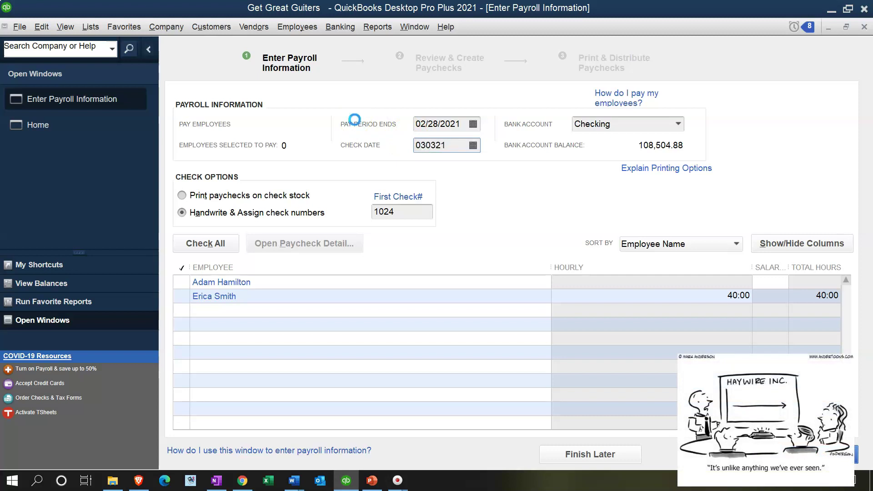
pyautogui.press('Tab')
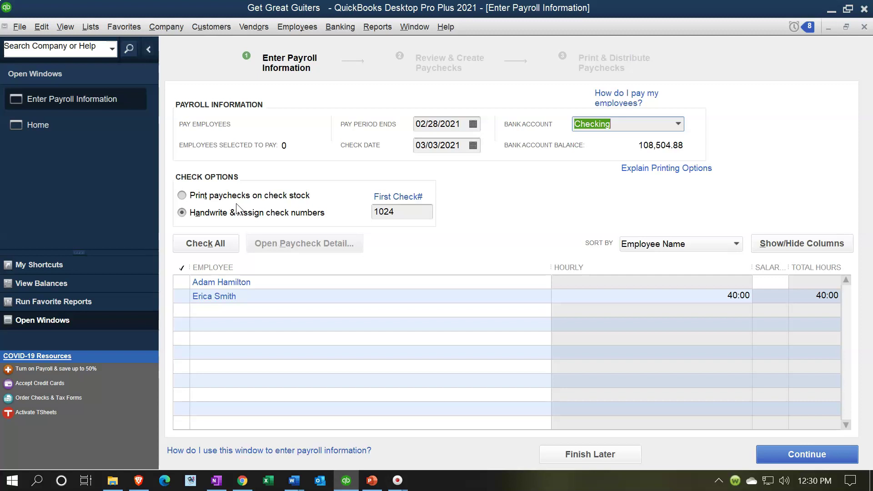
# Step: Mark both listed employees for payment with handwritten checks and assigned check numbers
pyautogui.click(237, 219)
pyautogui.click(237, 301)
pyautogui.click(183, 284)
pyautogui.click(183, 297)
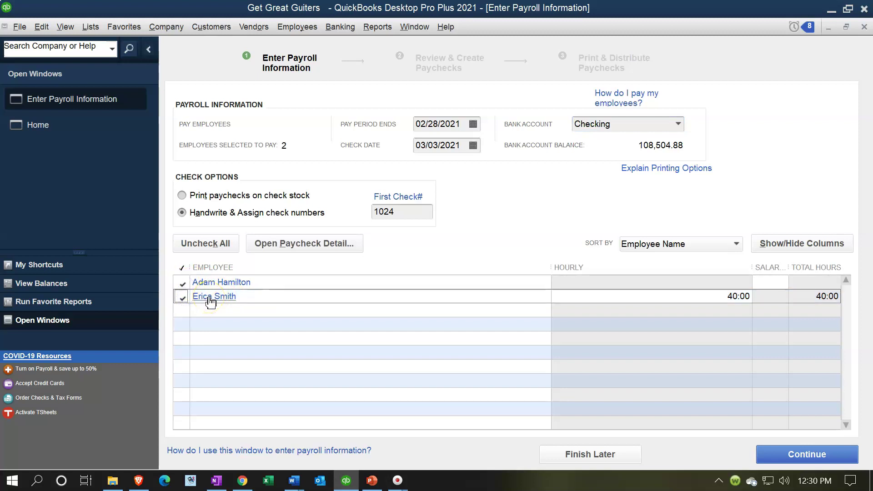
# Step: Open the salaried employee's paycheck preview, move it fully into view, and select the Federal Withholding amount
pyautogui.click(208, 283)
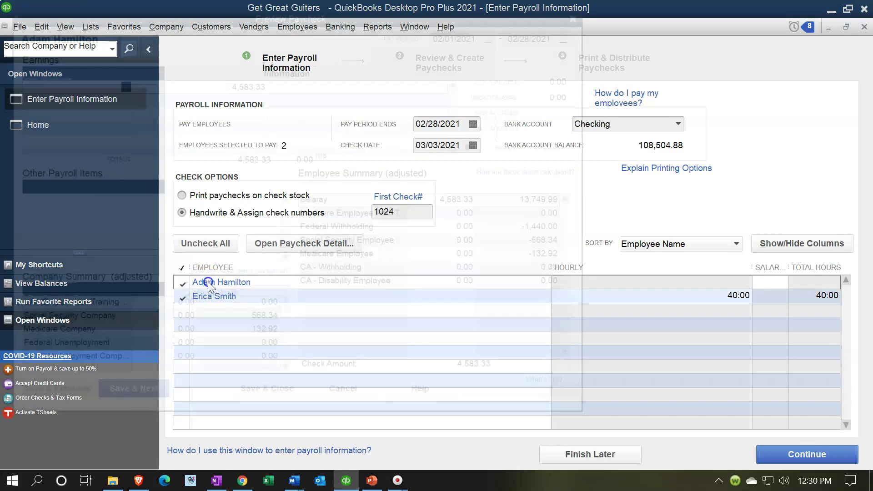
pyautogui.moveTo(238, 12); pyautogui.dragTo(415, 46)
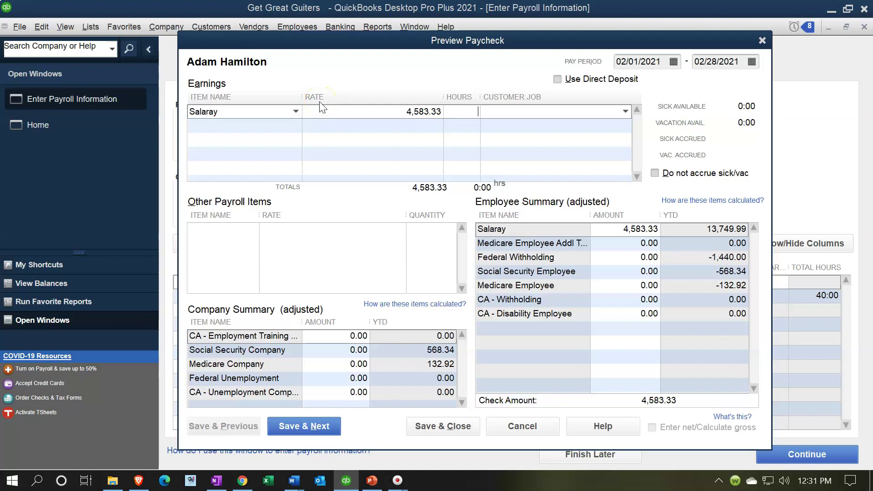
pyautogui.click(369, 111)
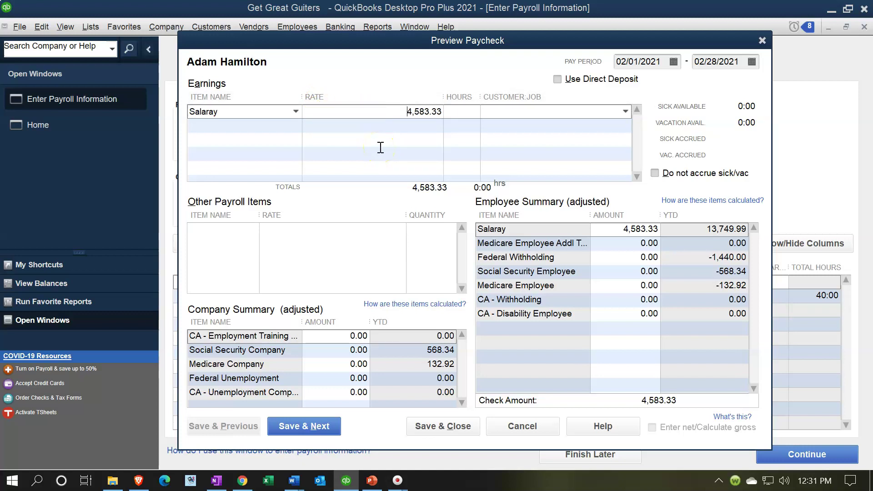
pyautogui.click(608, 233)
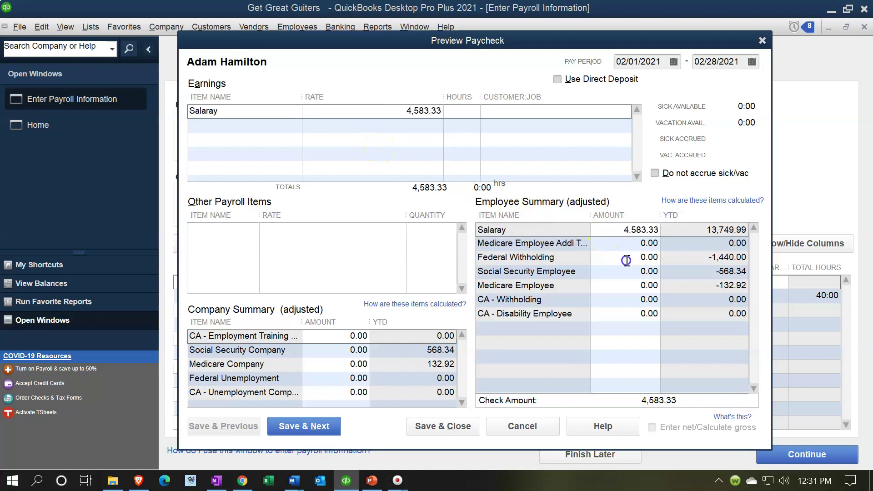
pyautogui.click(660, 257)
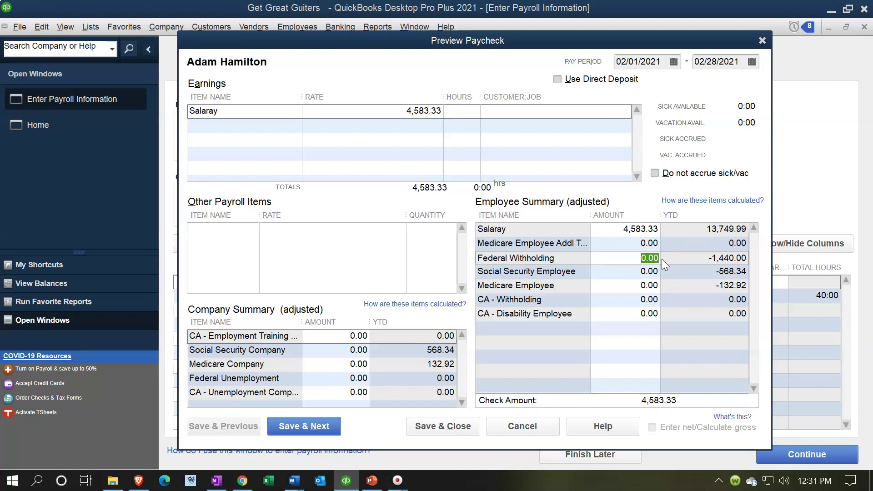
# Step: Switch to Calculator, keep it compact on top of the paycheck preview, and multiply 4583.33 by 0.062
pyautogui.press('XF86Calculator')
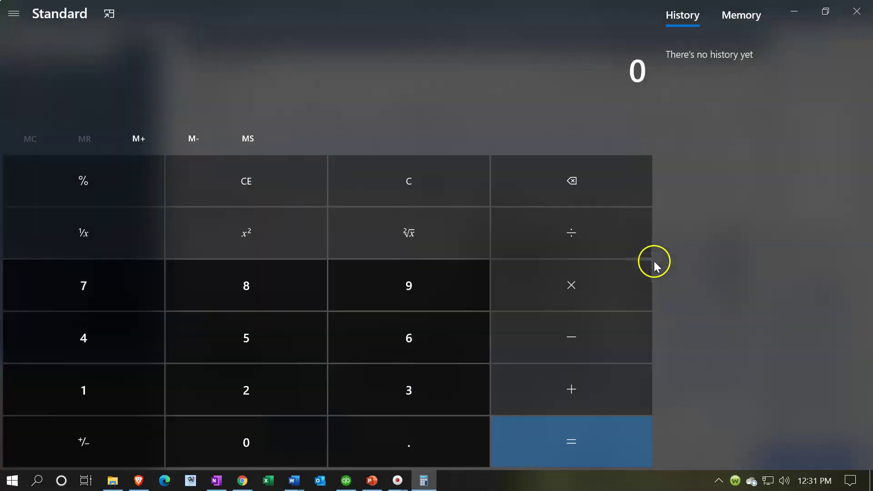
pyautogui.click(111, 35)
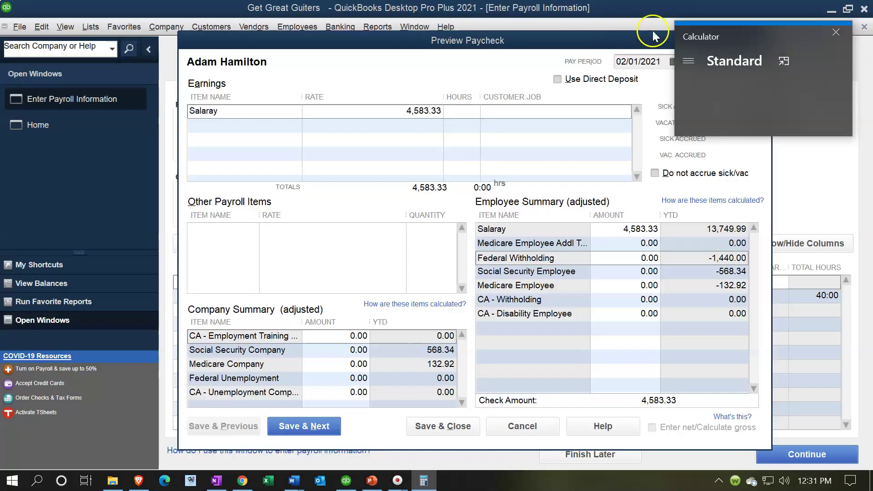
pyautogui.moveTo(752, 31); pyautogui.dragTo(342, 209)
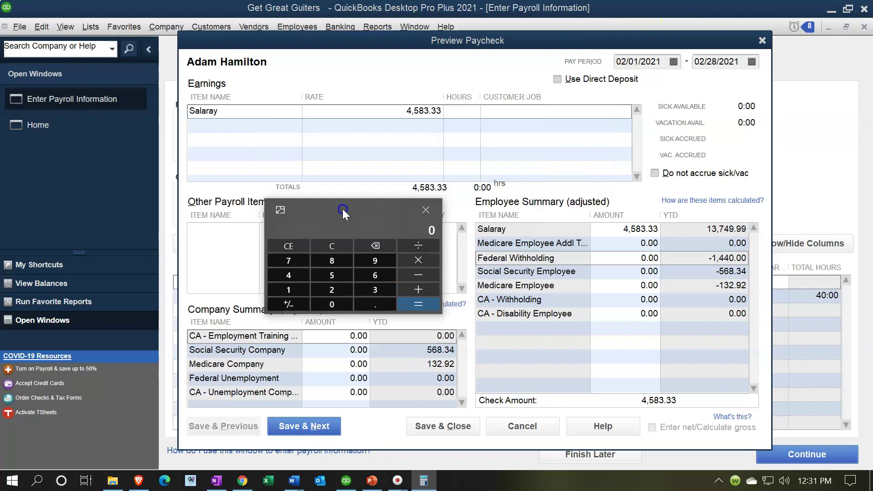
pyautogui.click(371, 161)
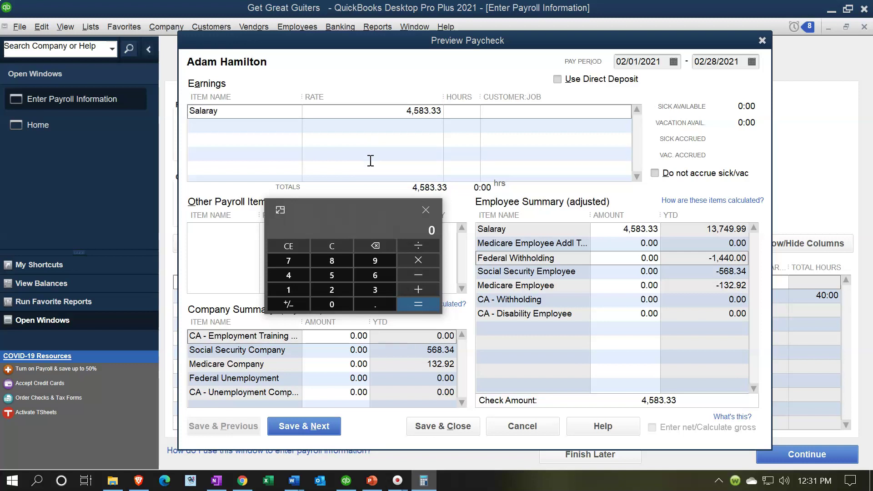
pyautogui.click(636, 258)
pyautogui.write('4583.33*0.062')
pyautogui.press('Return')
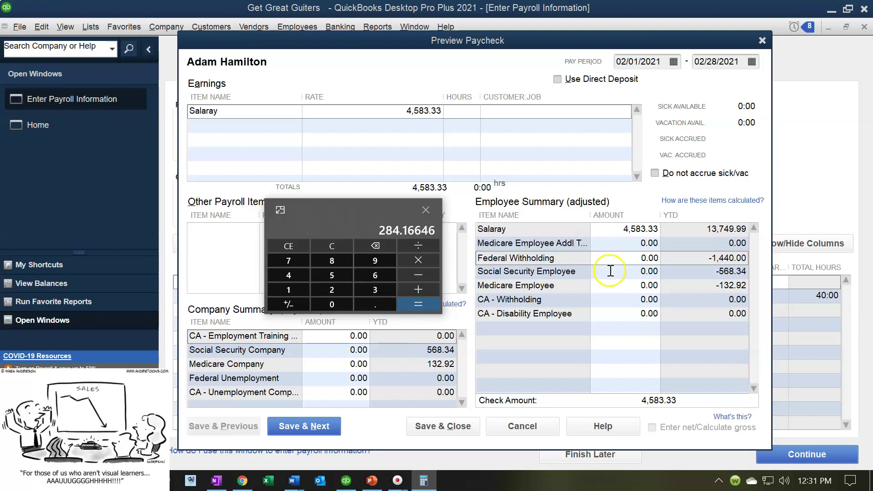
# Step: Enter 284.17 as the Social Security Employee amount, close the hourly employee's preview, and reopen the salaried employee's paycheck
pyautogui.click(648, 272)
pyautogui.write('284.17')
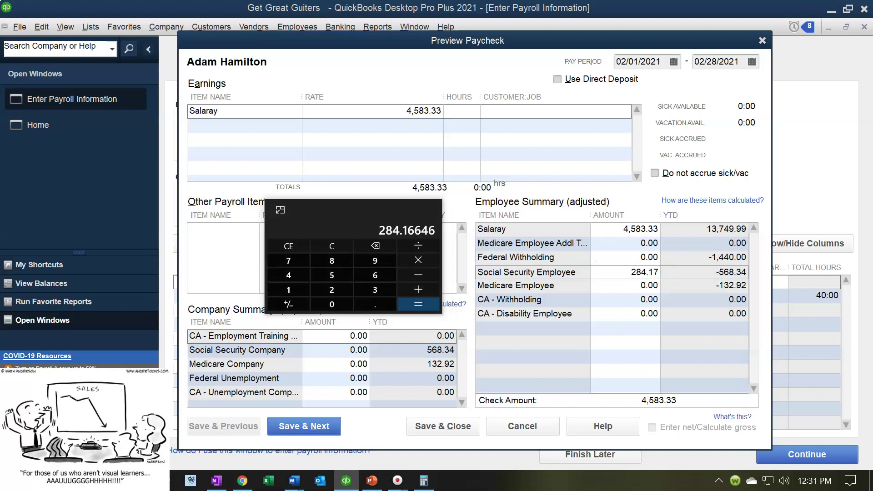
pyautogui.press('Tab')
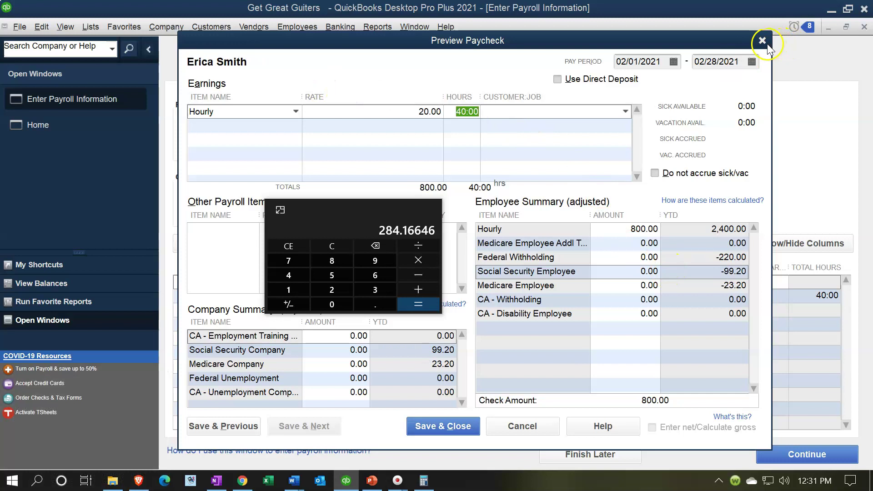
pyautogui.click(762, 41)
pyautogui.click(217, 283)
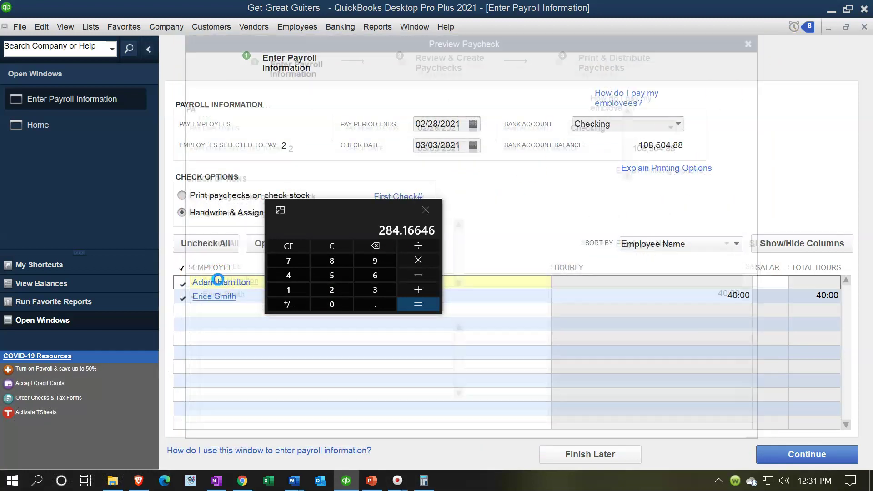
# Step: Clear the calculator and multiply the salary of 4583.33 by 0.0145
pyautogui.click(337, 249)
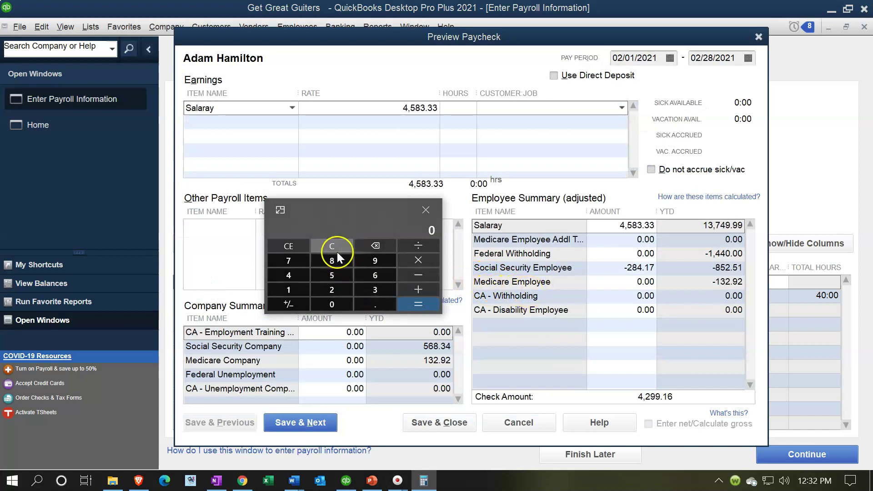
pyautogui.write('4')
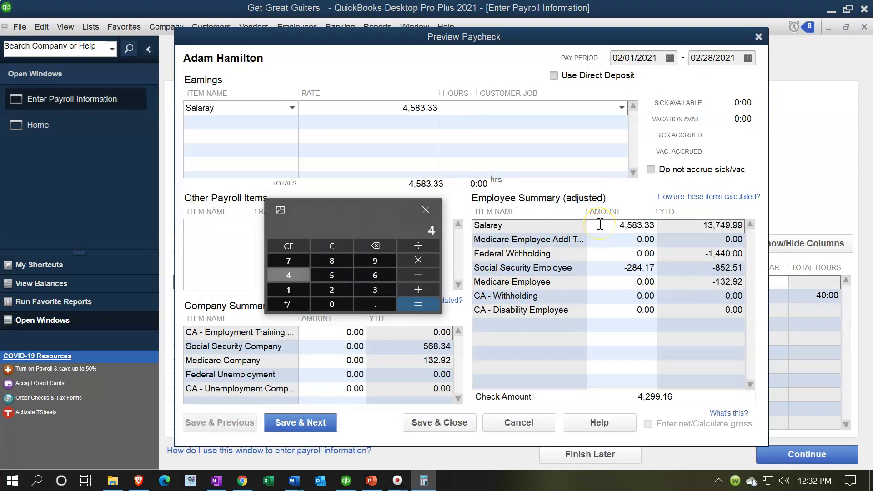
pyautogui.write('583.33*0.0145')
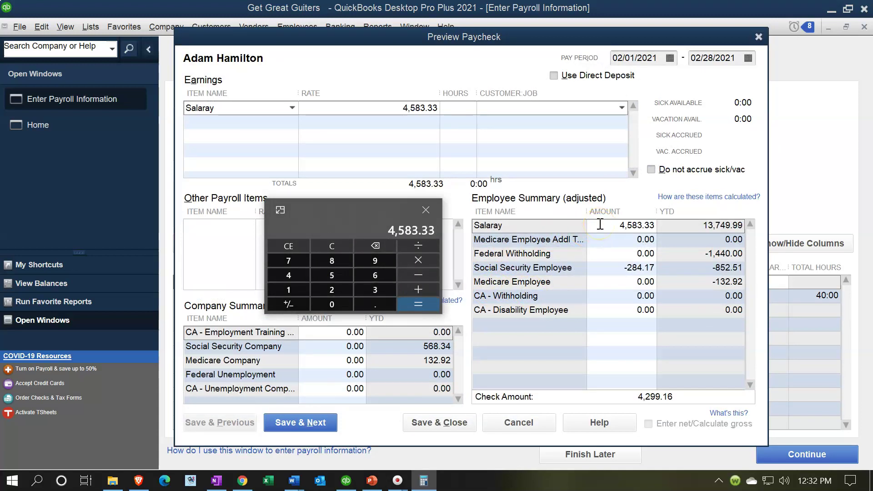
pyautogui.press('Return')
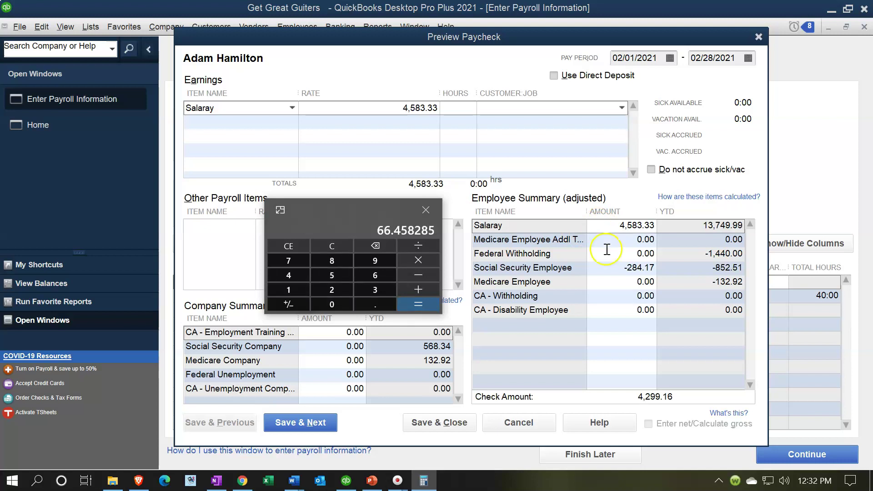
# Step: Enter 66.46 as the Medicare Employee amount on the salaried employee's paycheck and move to the Federal Withholding amount
pyautogui.click(614, 280)
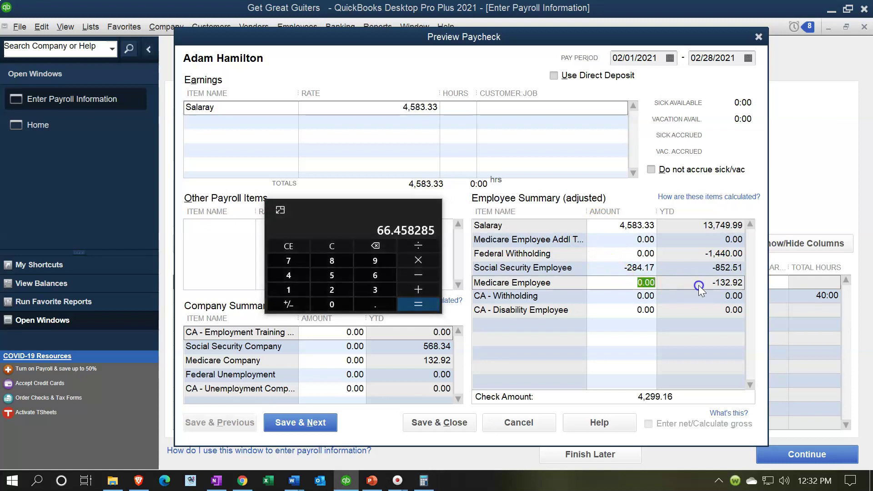
pyautogui.write('66.46')
pyautogui.click(621, 254)
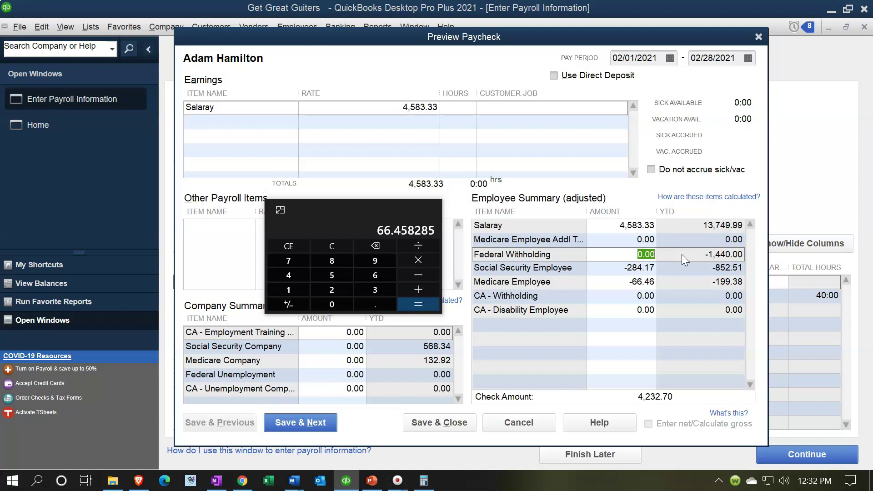
# Step: Enter 110 as the Federal Withholding amount on the salaried employee's paycheck and move the compact calculator out of the way
pyautogui.write('110')
pyautogui.press('Tab')
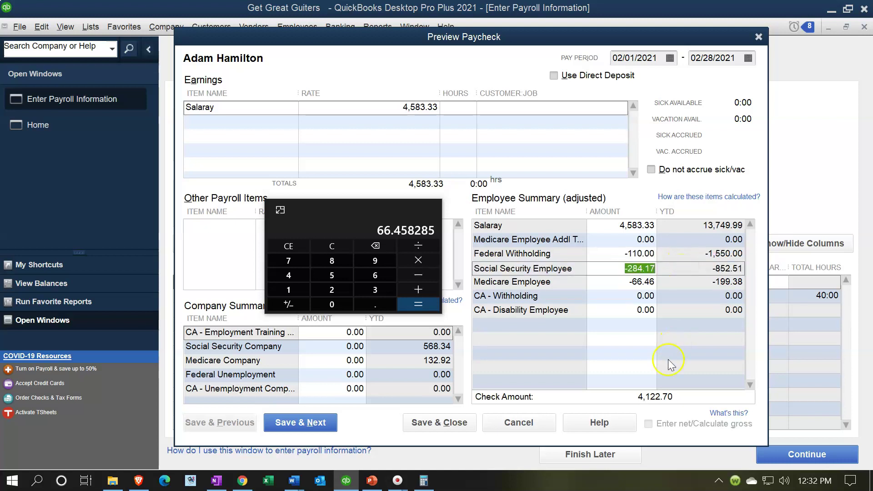
pyautogui.click(280, 209)
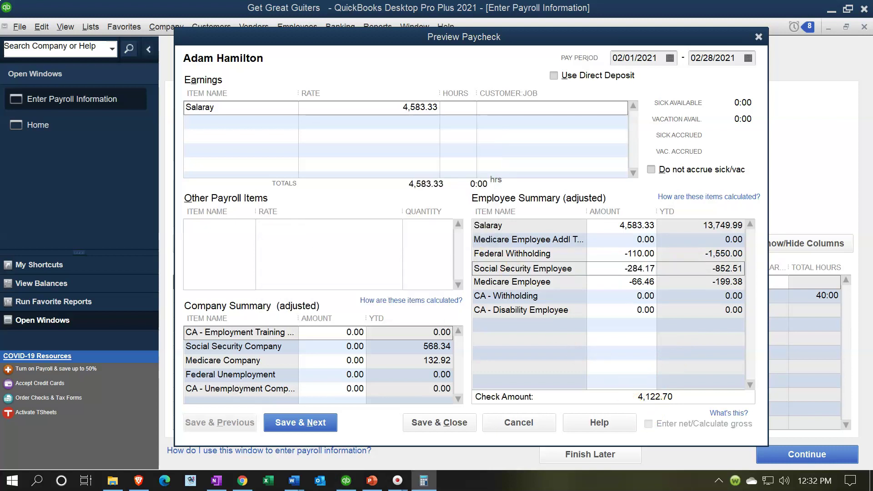
# Step: Enter 284.17 as the Social Security Company amount and 66.46 as the Medicare Company amount on the salaried employee's paycheck
pyautogui.click(326, 351)
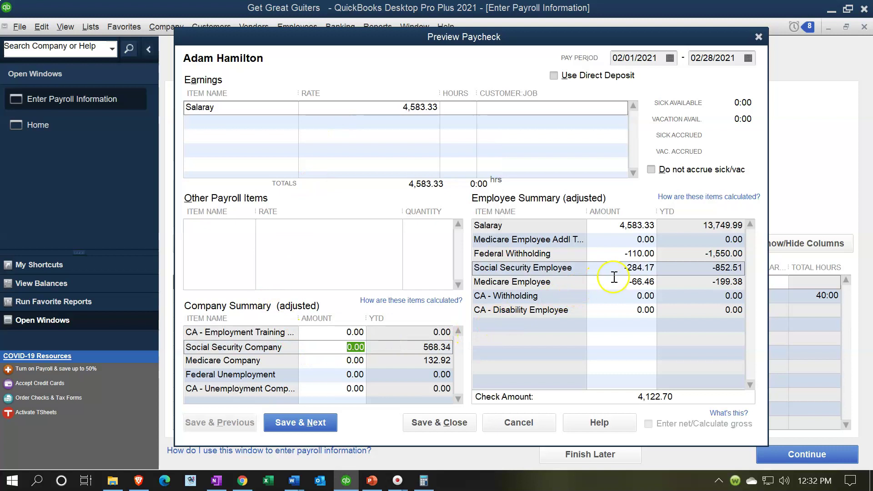
pyautogui.write('284.17')
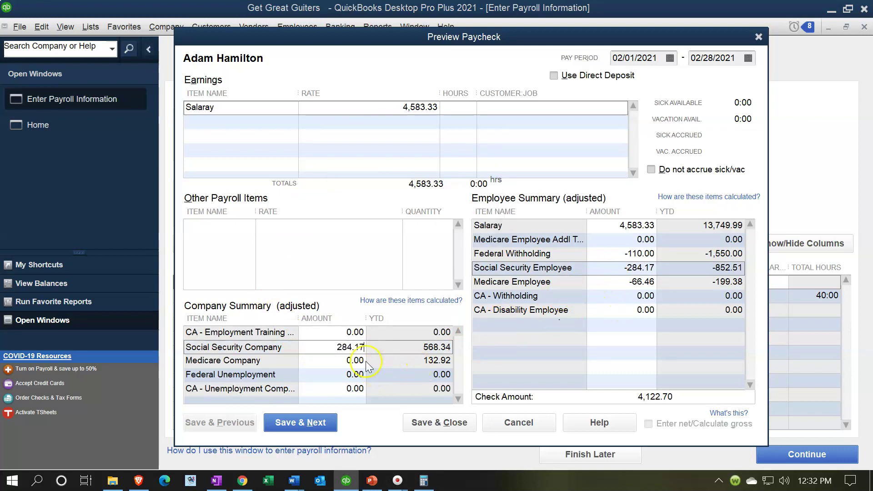
pyautogui.click(344, 360)
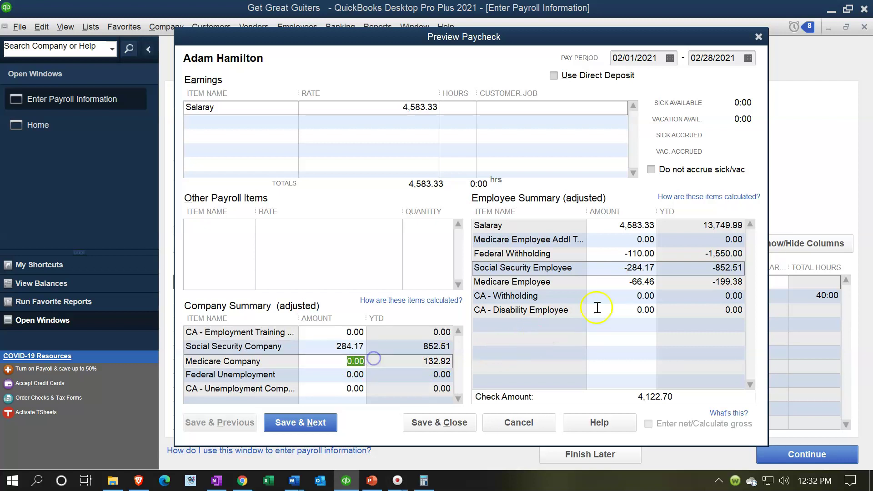
pyautogui.write('66.46')
pyautogui.click(355, 375)
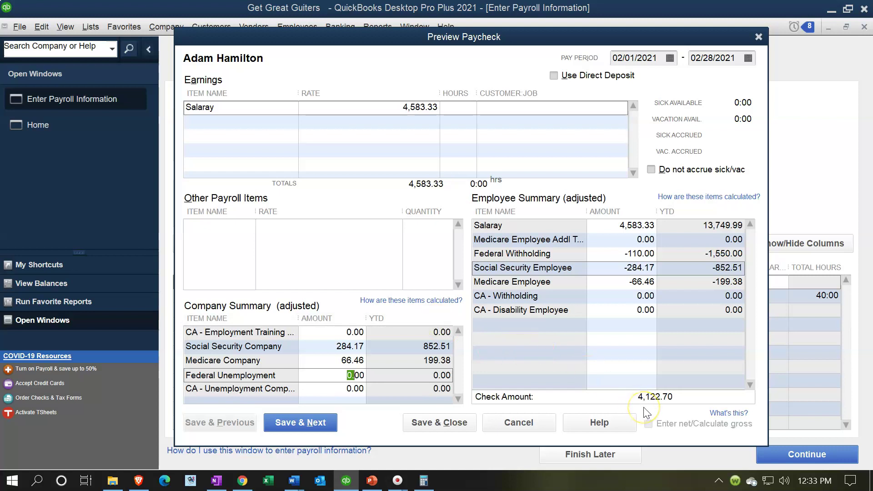
pyautogui.click(655, 406)
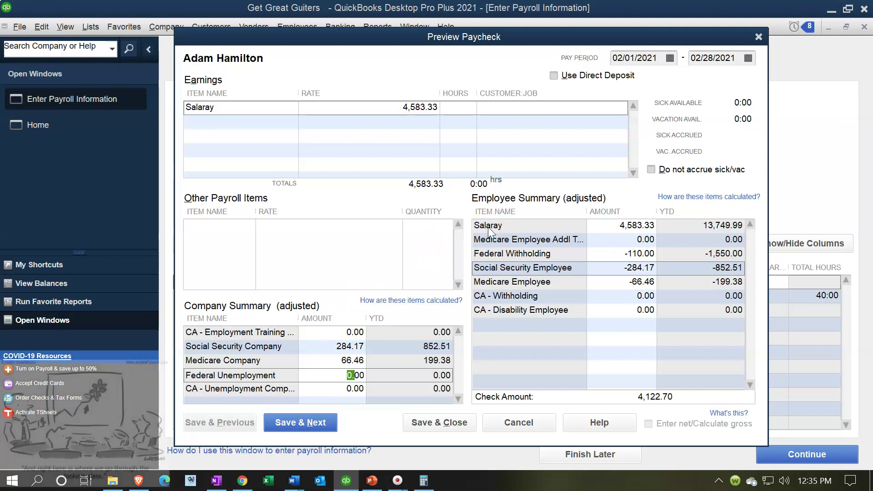
pyautogui.moveTo(613, 222); pyautogui.dragTo(664, 226)
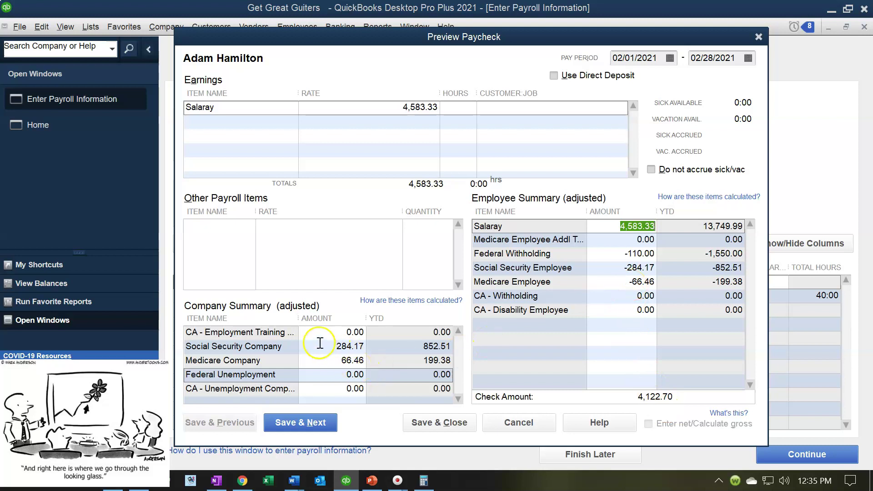
pyautogui.moveTo(321, 344); pyautogui.dragTo(359, 346)
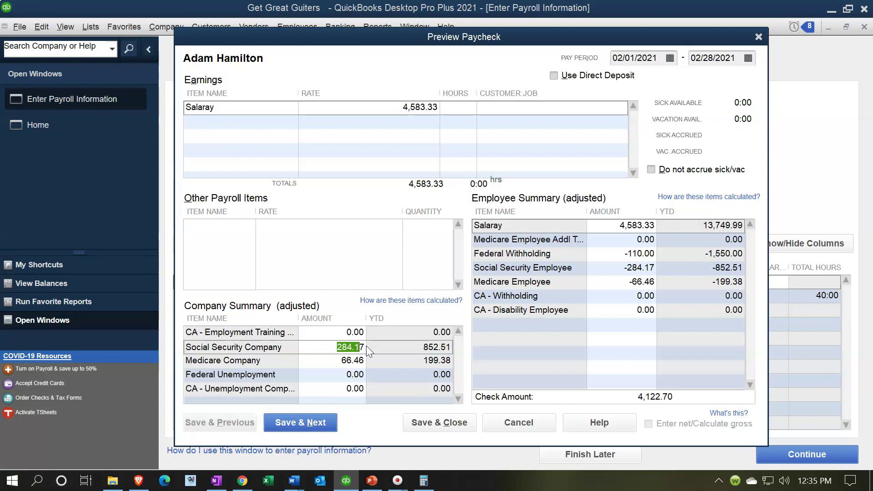
pyautogui.click(340, 349)
# Step: Close the salaried employee's paycheck preview and discard the changes made in it
pyautogui.click(758, 38)
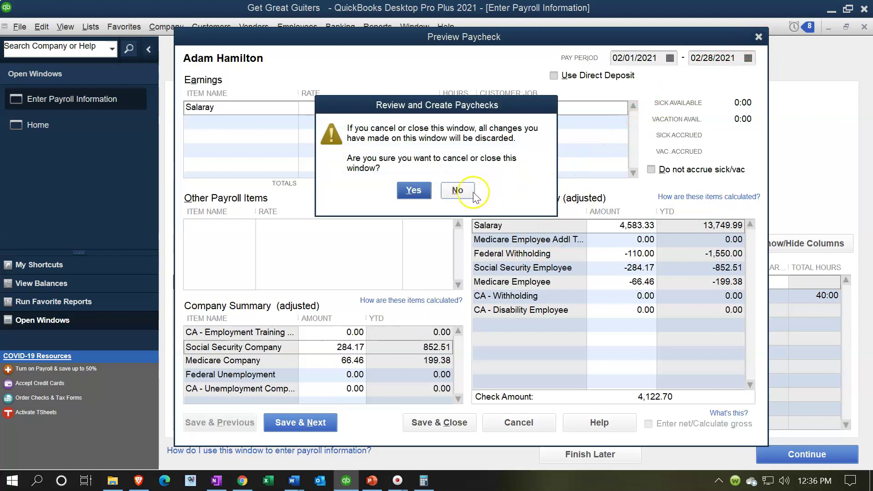
pyautogui.click(464, 191)
pyautogui.click(758, 37)
pyautogui.click(413, 197)
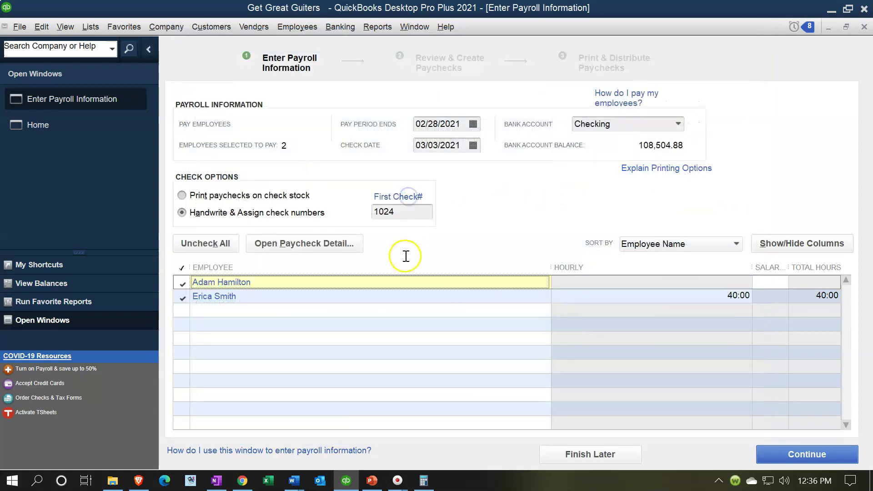
# Step: View the hourly employee's paycheck preview, close it, and leave the payroll run unfinished to return to the home page
pyautogui.click(220, 296)
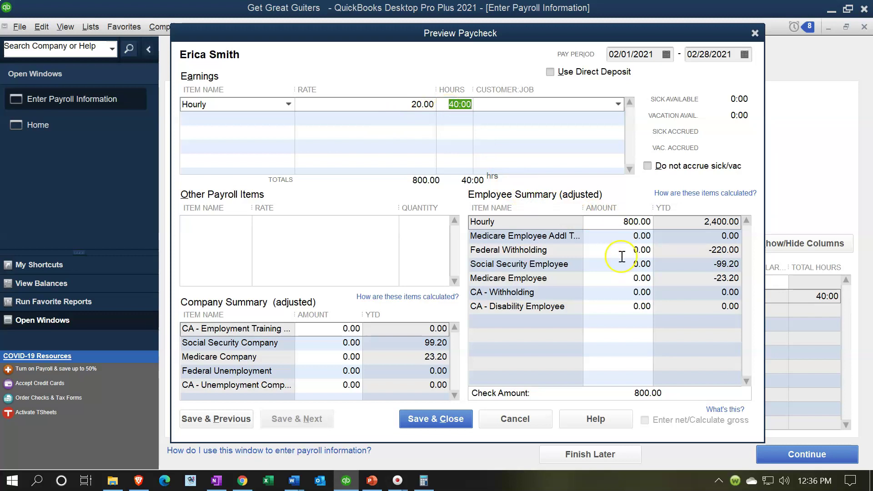
pyautogui.click(754, 35)
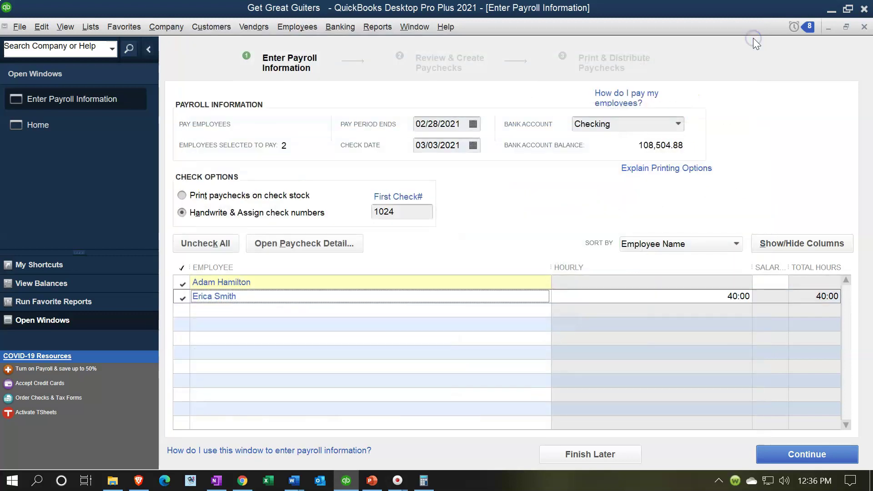
pyautogui.click(864, 27)
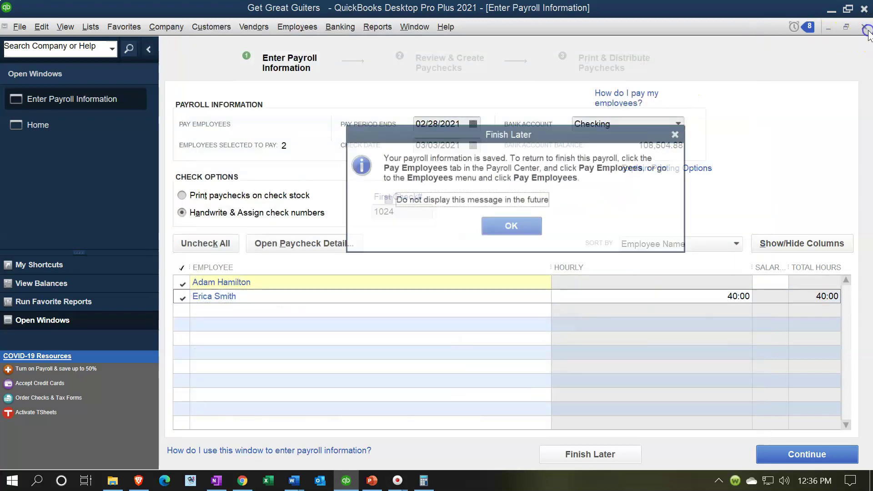
pyautogui.click(538, 226)
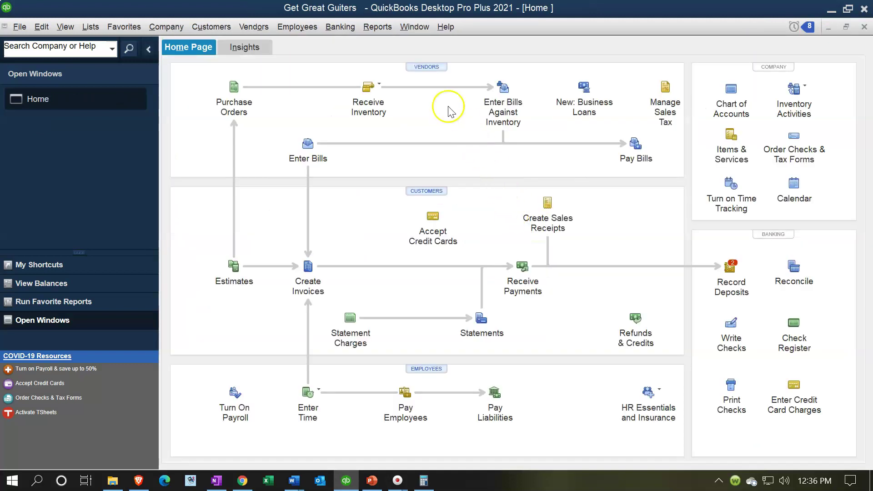
# Step: Open the standard Balance Sheet report and customize its date range to 01/01/2021 through 12/31/2021
pyautogui.click(377, 27)
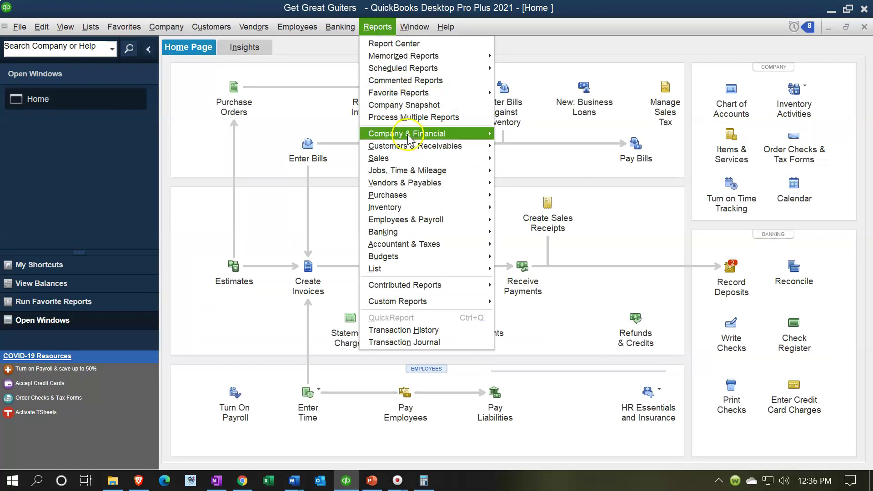
pyautogui.moveTo(408, 137)
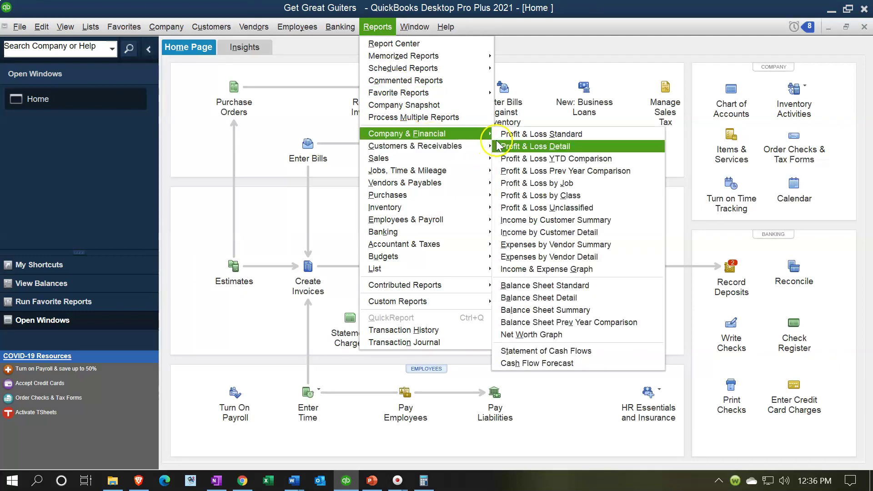
pyautogui.click(529, 284)
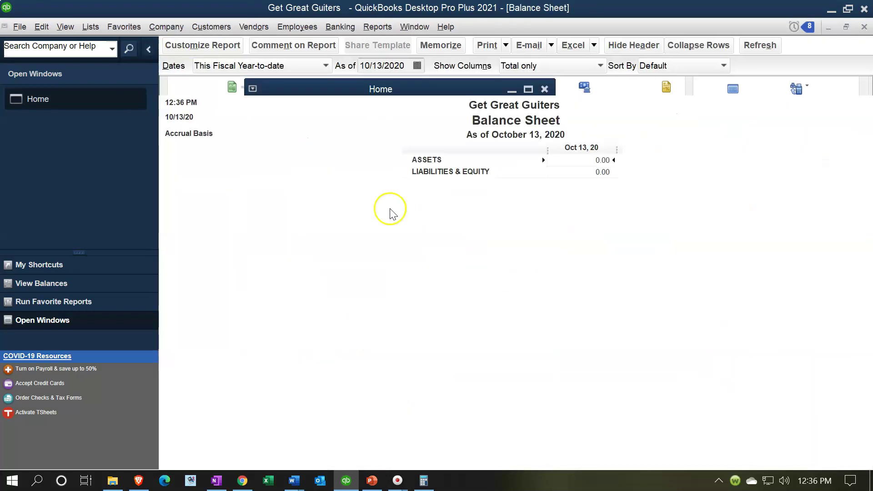
pyautogui.click(200, 46)
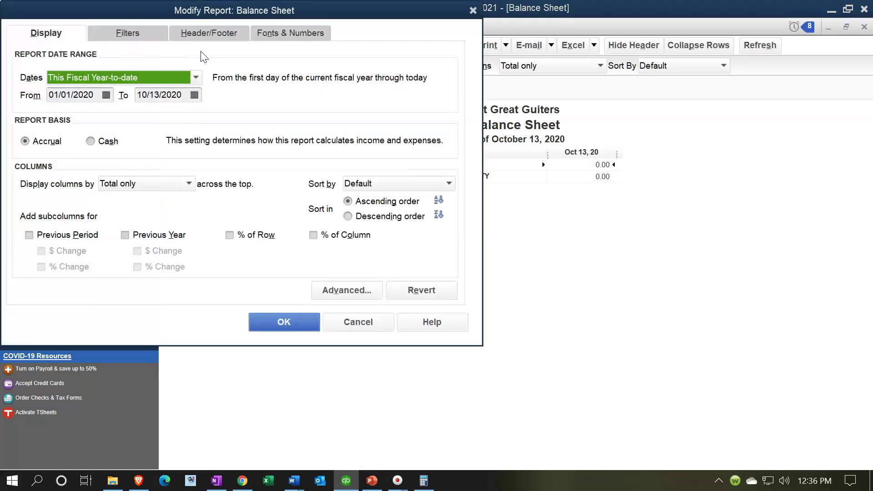
pyautogui.press('Tab')
pyautogui.write('01/01/21')
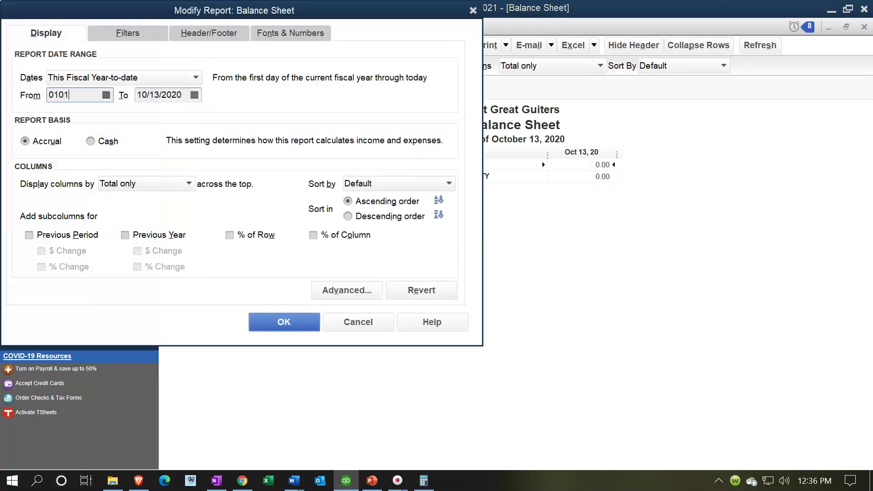
pyautogui.press('Tab')
pyautogui.write('12/31/2021')
pyautogui.press('Tab')
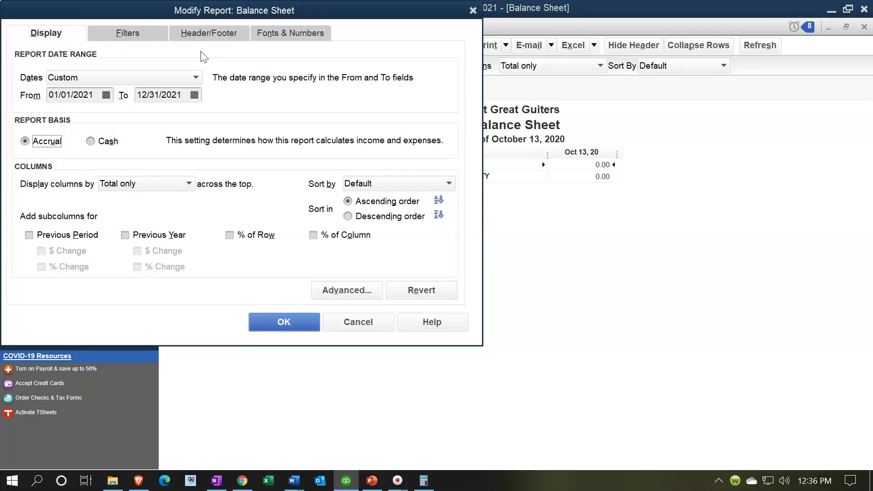
pyautogui.click(279, 328)
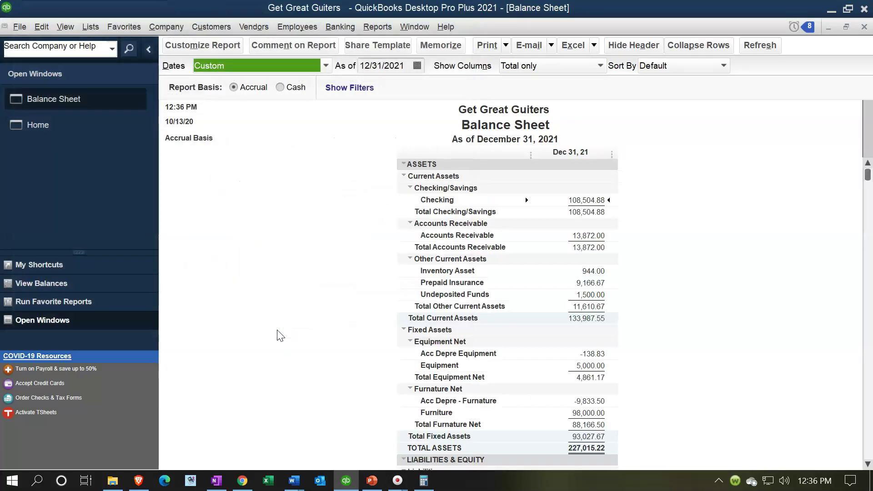
# Step: Open the transactions behind the Checking balance and locate the salaried employee's 02/28/2021 paycheck
pyautogui.doubleClick(589, 200)
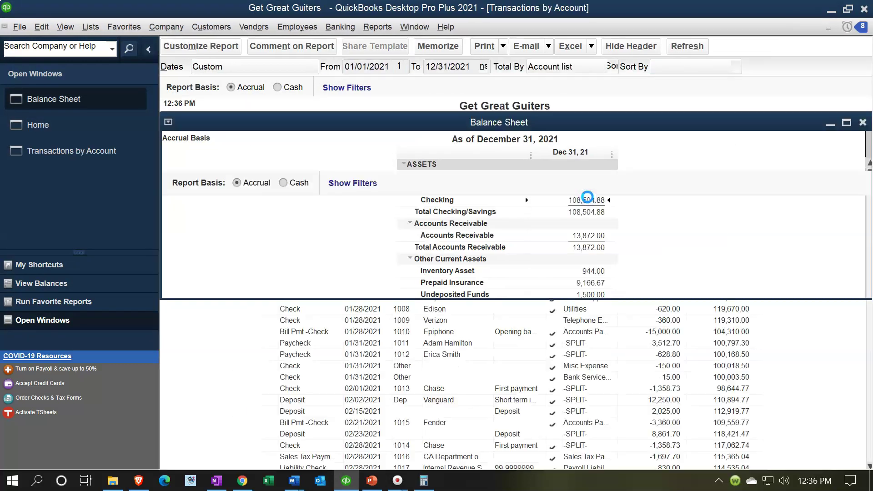
pyautogui.scroll(-5, 587, 197)
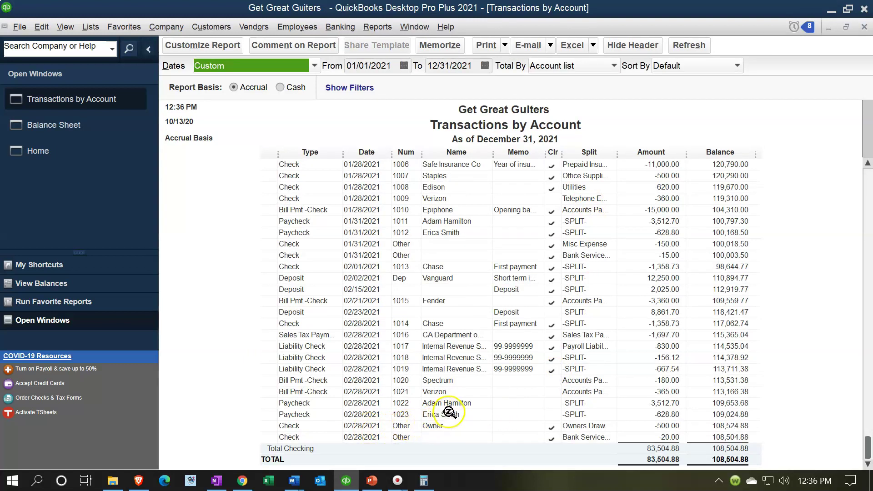
pyautogui.click(513, 413)
pyautogui.click(646, 402)
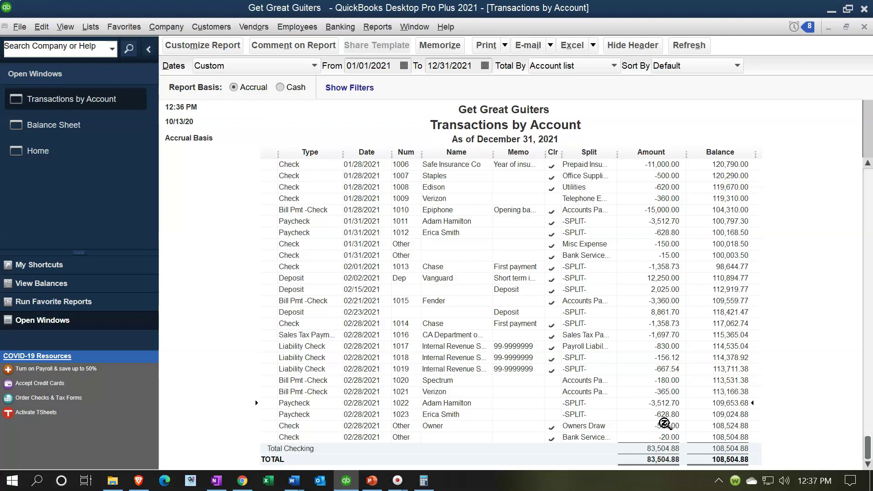
# Step: Examine the detail of the salaried employee's 02/28/2021 paycheck, then close it and return to the Balance Sheet
pyautogui.doubleClick(663, 409)
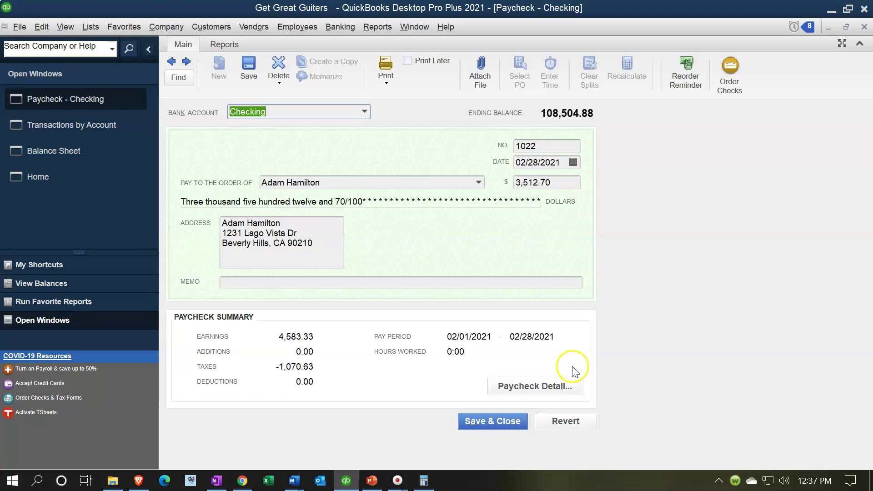
pyautogui.click(569, 387)
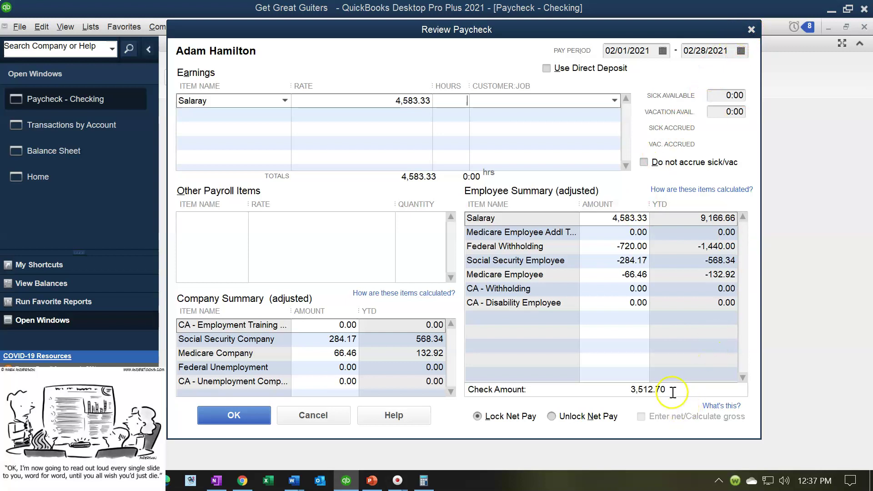
pyautogui.click(751, 30)
pyautogui.click(864, 27)
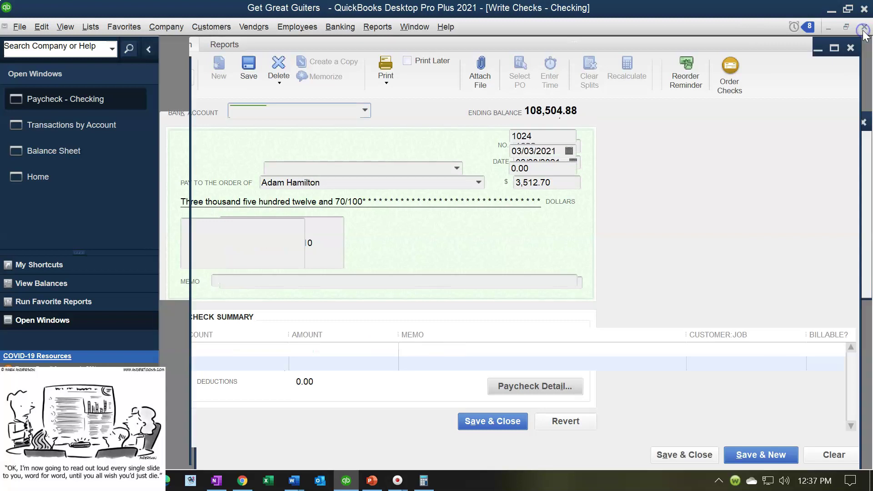
pyautogui.click(863, 27)
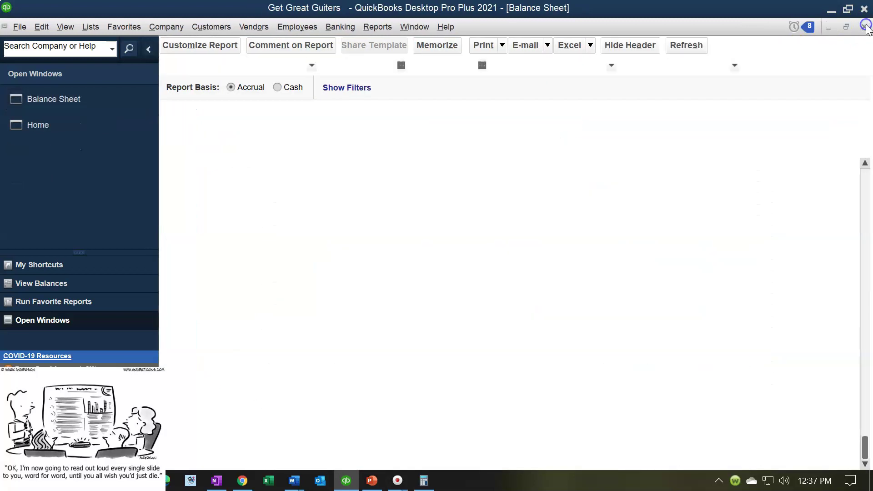
# Step: Open the standard Profit & Loss report and set its date range to 01/01/2021 through 12/31/2021
pyautogui.click(377, 27)
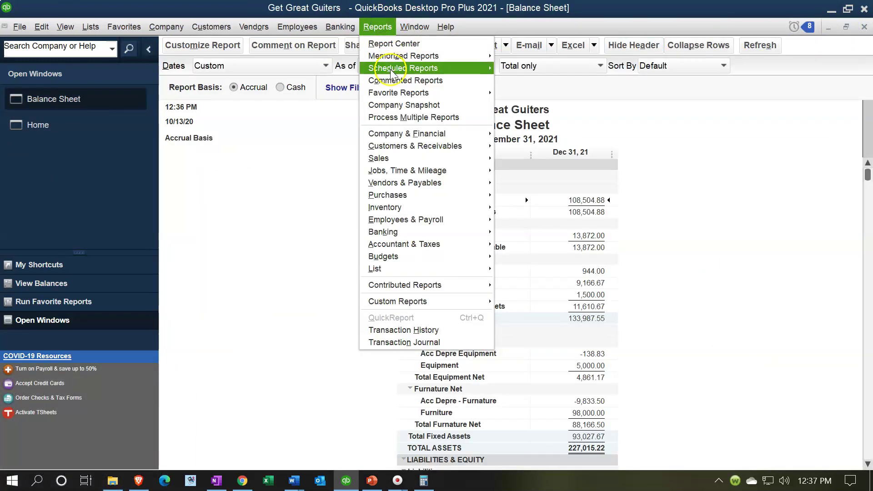
pyautogui.moveTo(391, 133)
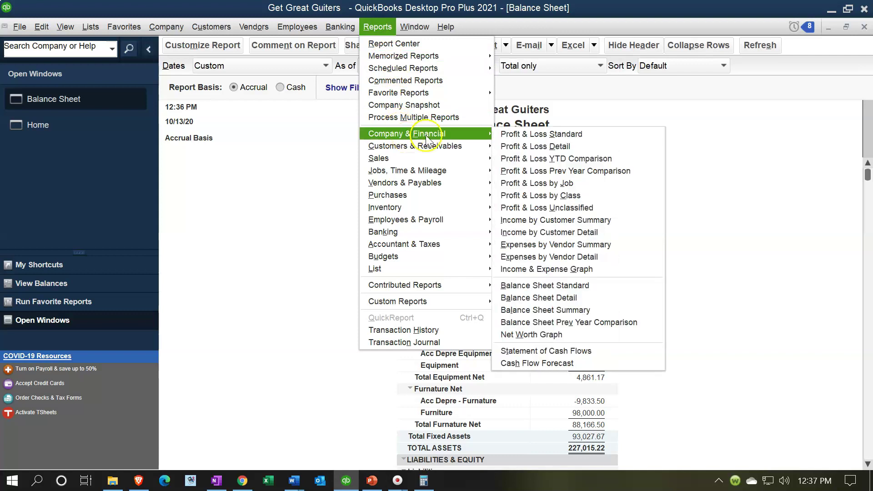
pyautogui.click(506, 133)
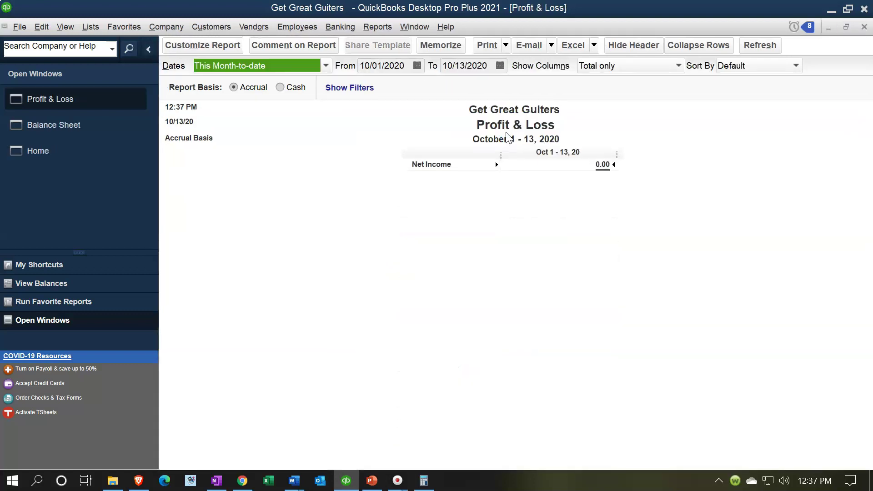
pyautogui.press('Tab')
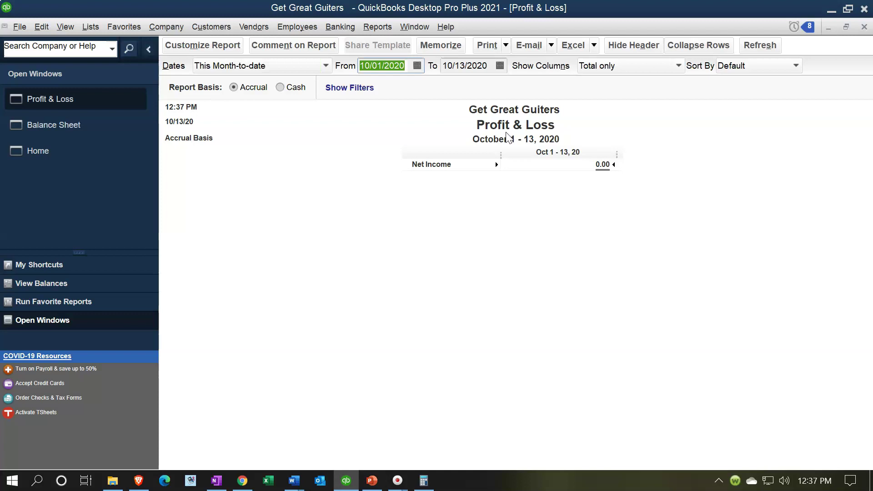
pyautogui.write('010121')
pyautogui.press('Tab')
pyautogui.write('12/31/2021')
pyautogui.press('Tab')
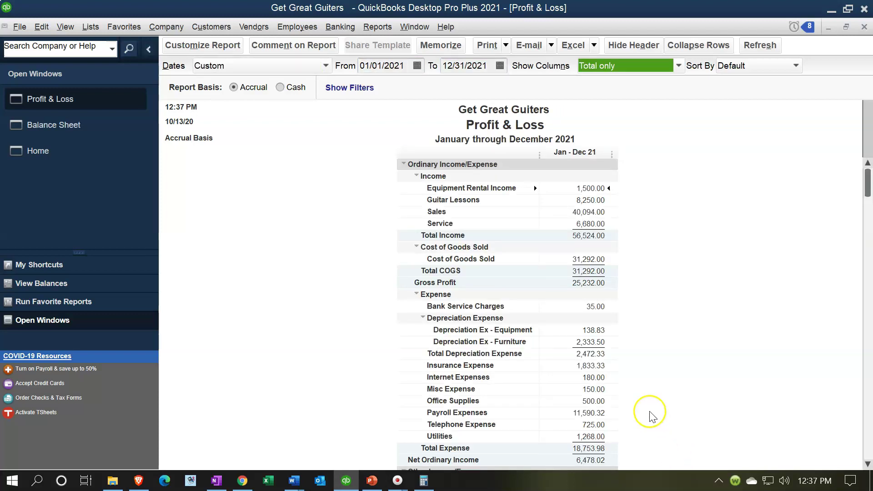
# Step: Open the transaction detail behind the Payroll Expenses amount in the Profit & Loss report
pyautogui.scroll(-2, 651, 417)
pyautogui.click(585, 346)
pyautogui.doubleClick(585, 345)
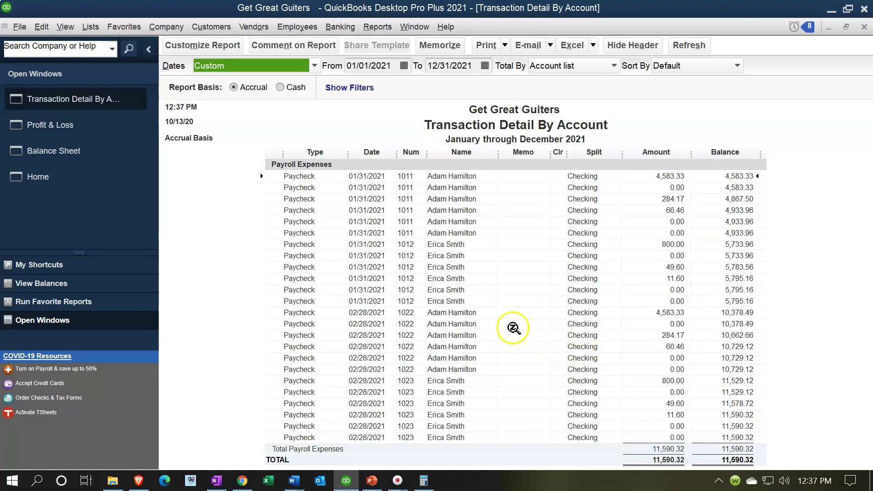
# Step: Open the salaried employee's 02/28/2021 paycheck from the Payroll Expenses detail, examine its earnings and taxes, and close it
pyautogui.click(648, 311)
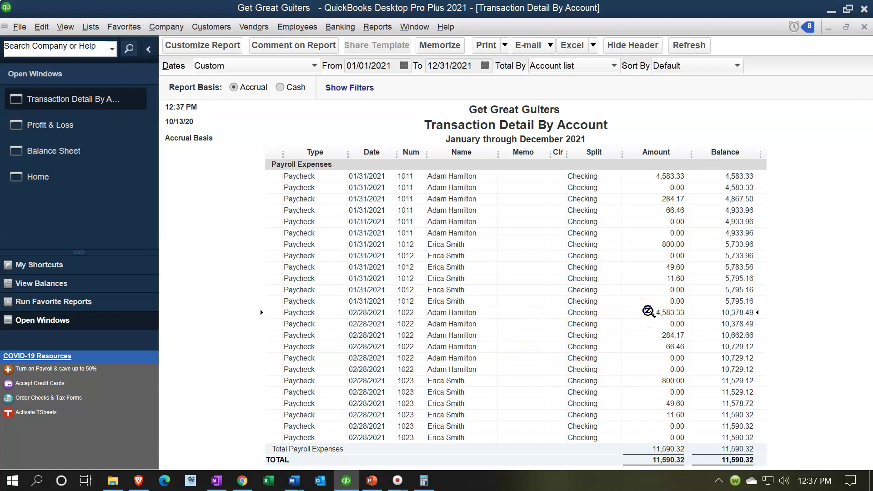
pyautogui.doubleClick(672, 313)
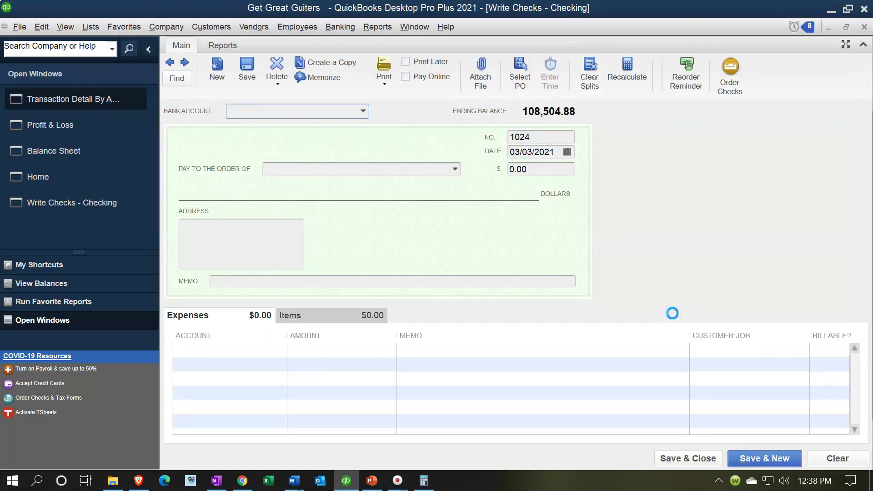
pyautogui.click(559, 386)
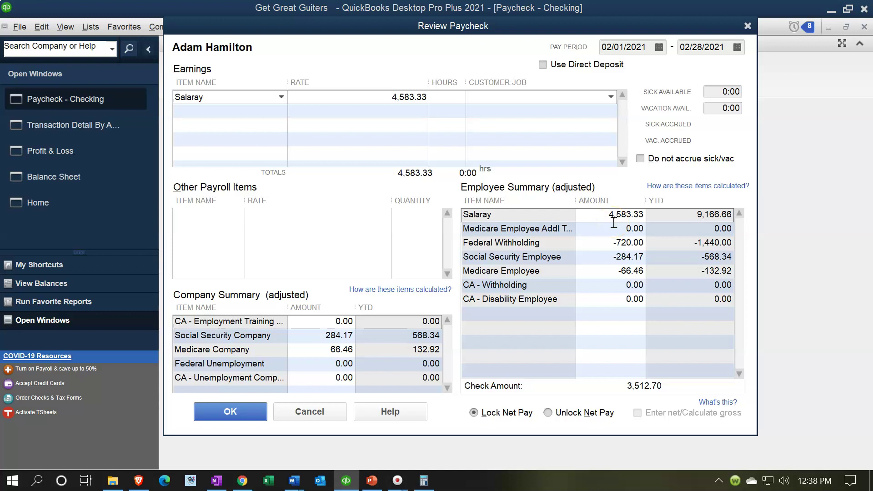
pyautogui.click(590, 210)
pyautogui.click(748, 26)
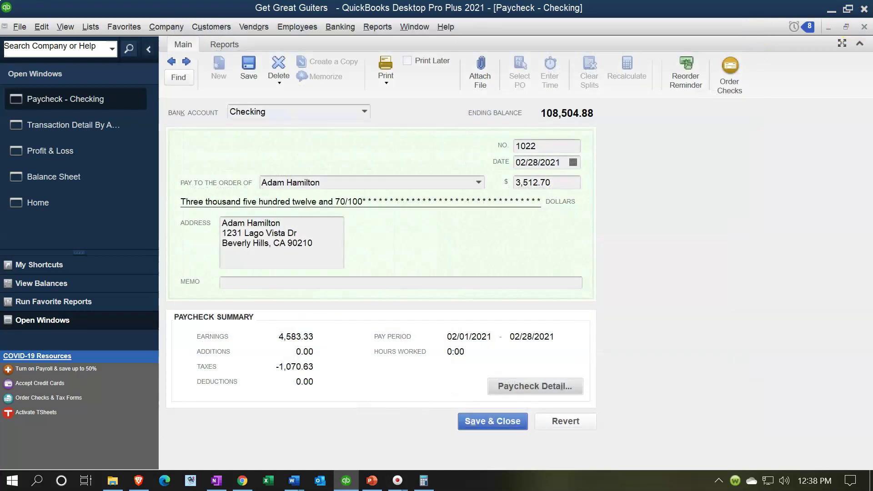
pyautogui.click(864, 27)
pyautogui.click(839, 49)
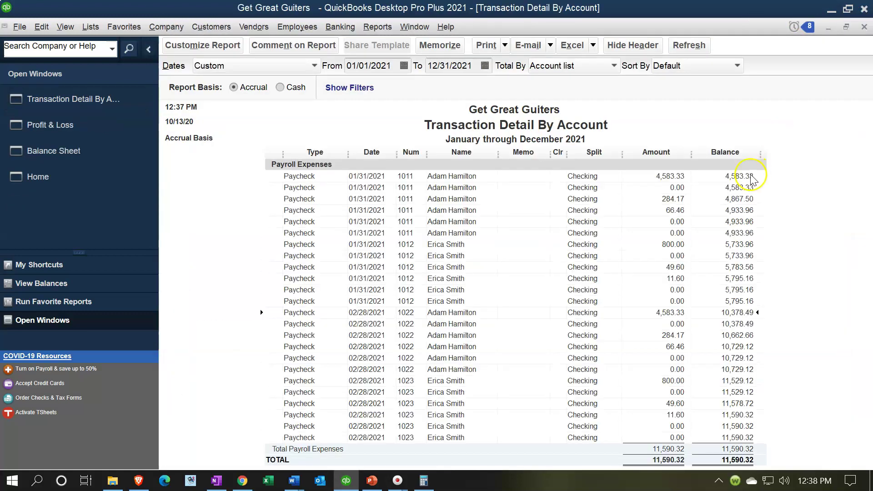
# Step: Return to the Balance Sheet and open the transactions behind Payroll Liabilities, down to the 02/28/2021 paychecks
pyautogui.click(864, 26)
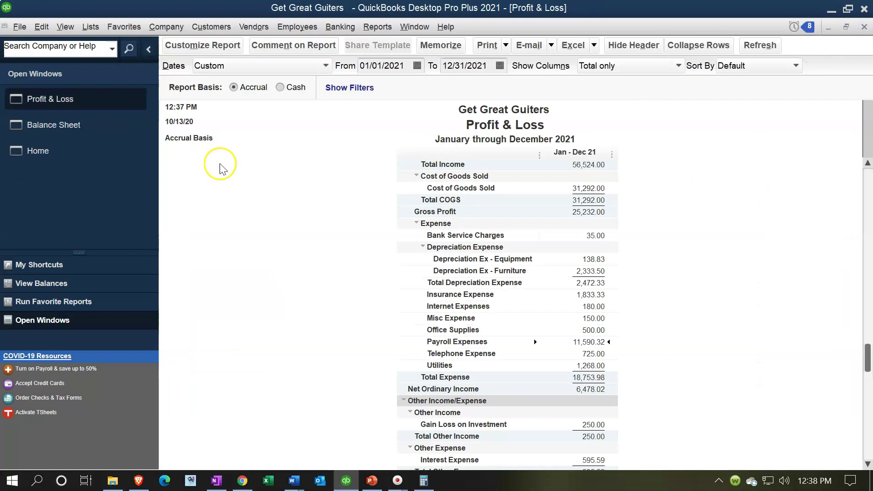
pyautogui.click(77, 131)
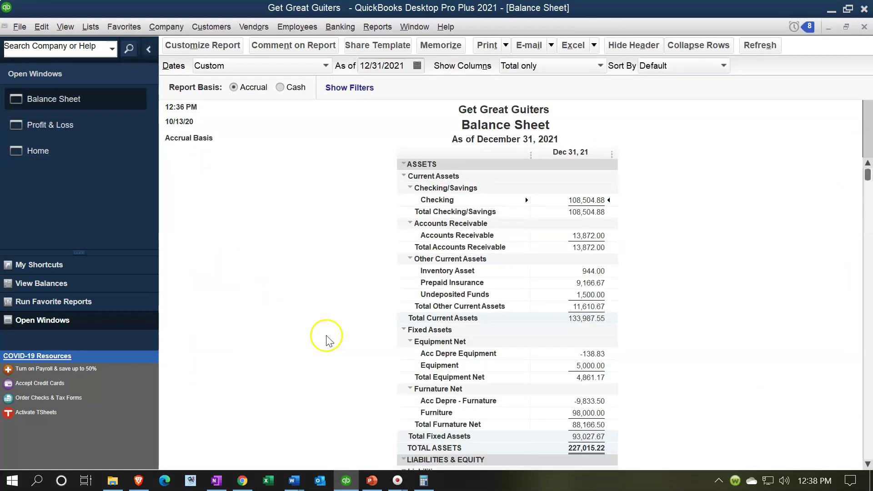
pyautogui.scroll(-2, 343, 347)
pyautogui.scroll(-6, 343, 347)
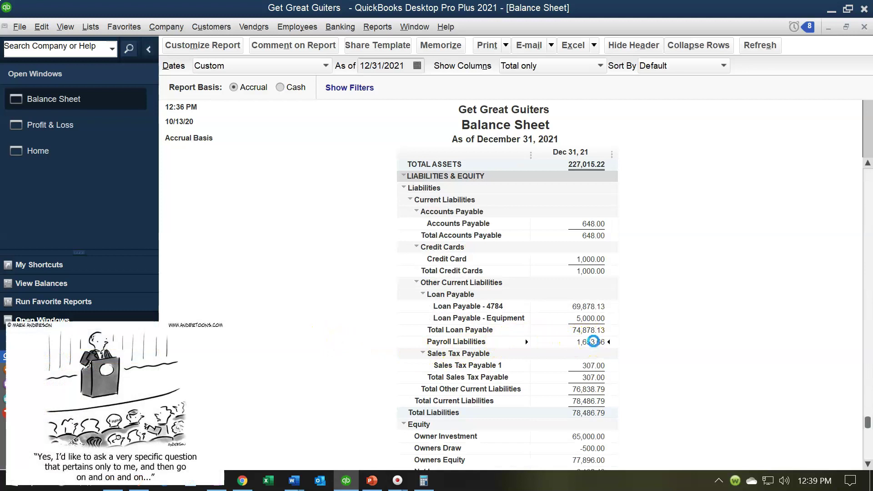
pyautogui.doubleClick(593, 341)
pyautogui.scroll(-8, 593, 341)
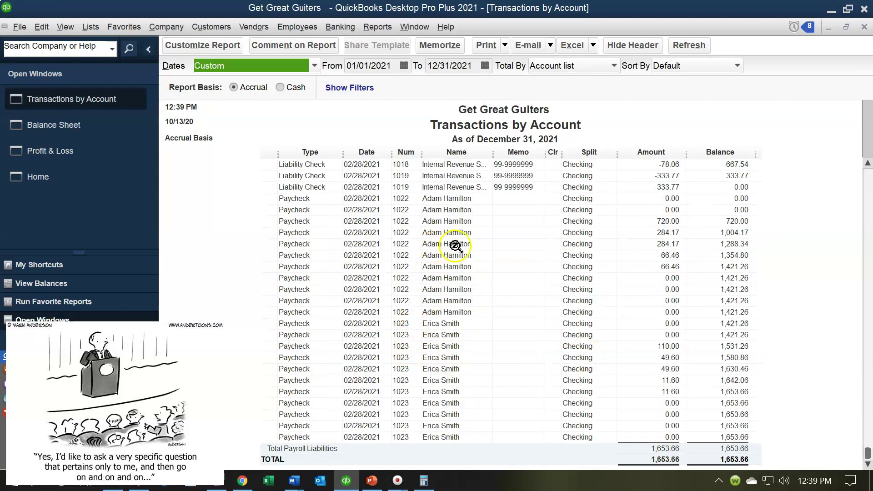
# Step: Examine the federal withholding, Social Security and Medicare lines of the salaried employee's 02/28/2021 paycheck in the Payroll Liabilities transactions
pyautogui.click(666, 221)
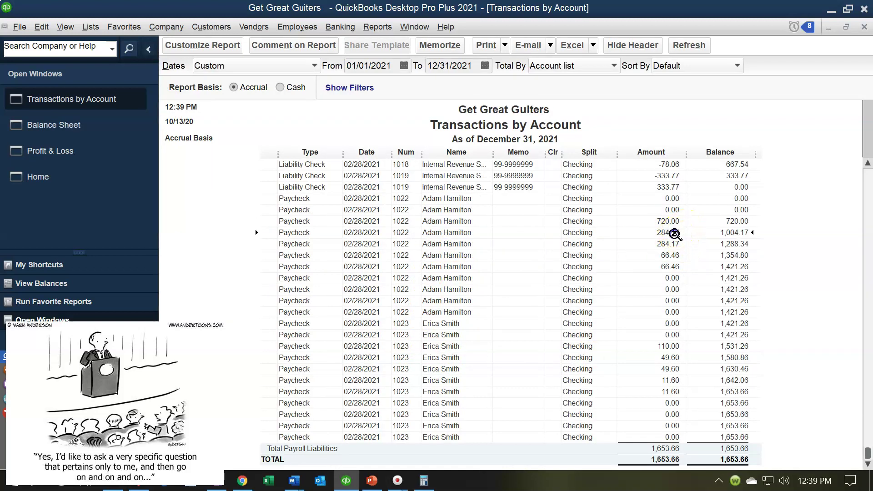
pyautogui.doubleClick(672, 233)
pyautogui.click(672, 255)
pyautogui.click(665, 233)
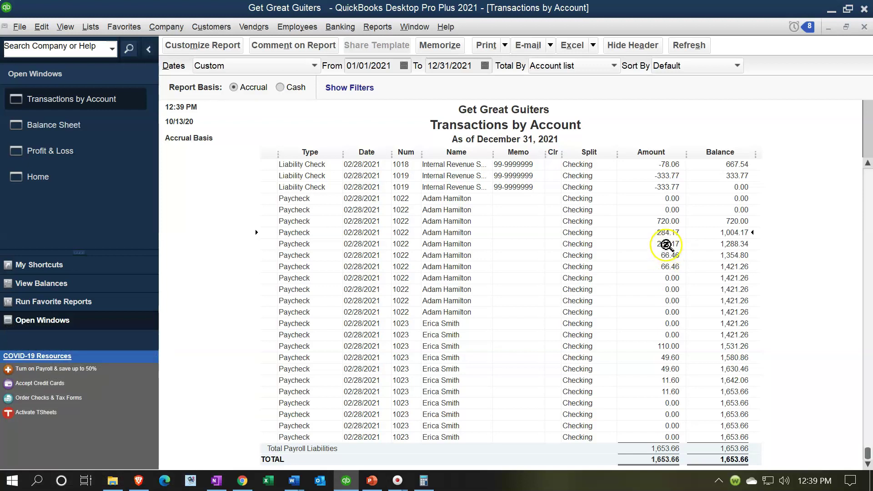
# Step: Open the salaried employee's paycheck from its Social Security liability line, compare the employee and company taxes, and return to the transactions list
pyautogui.doubleClick(666, 244)
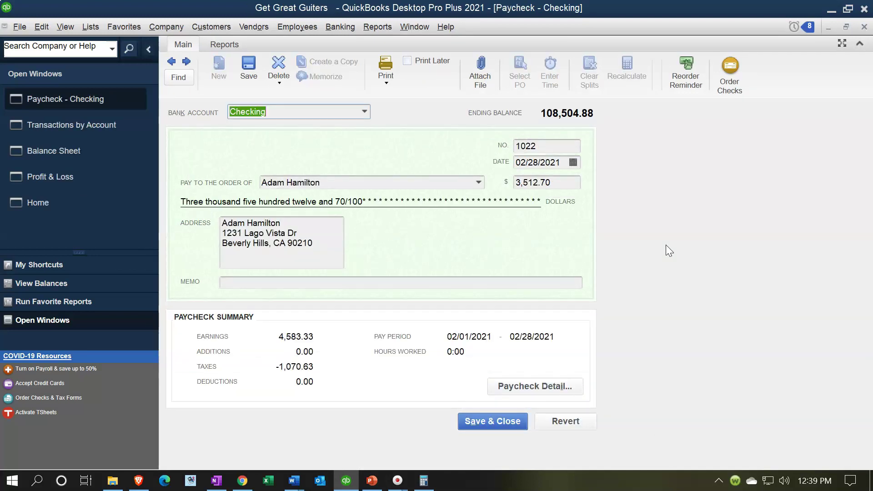
pyautogui.click(544, 387)
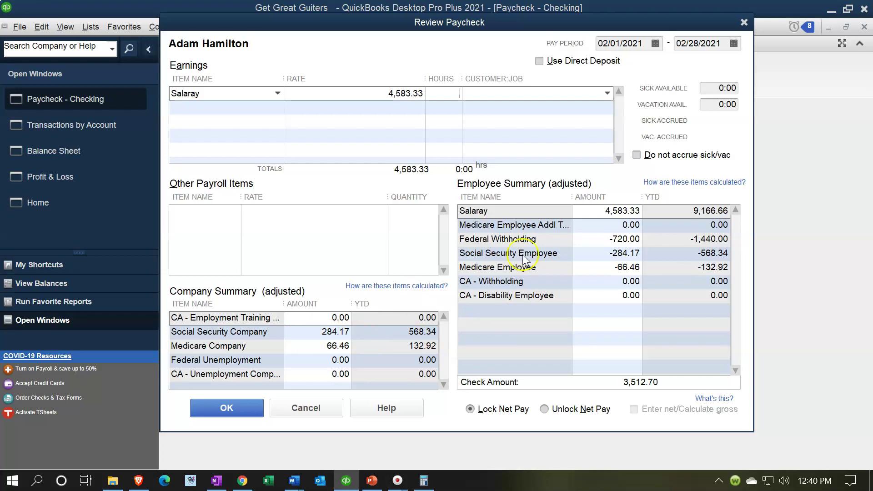
pyautogui.click(601, 211)
pyautogui.click(743, 22)
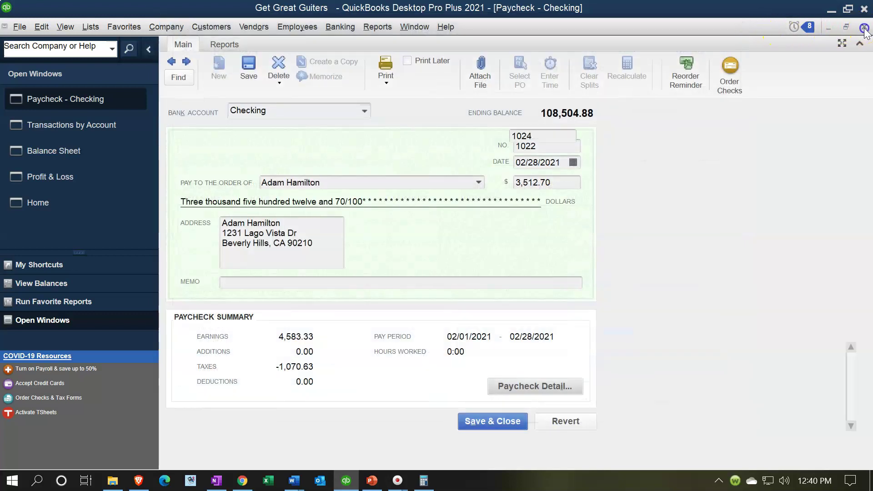
pyautogui.click(863, 27)
pyautogui.click(659, 256)
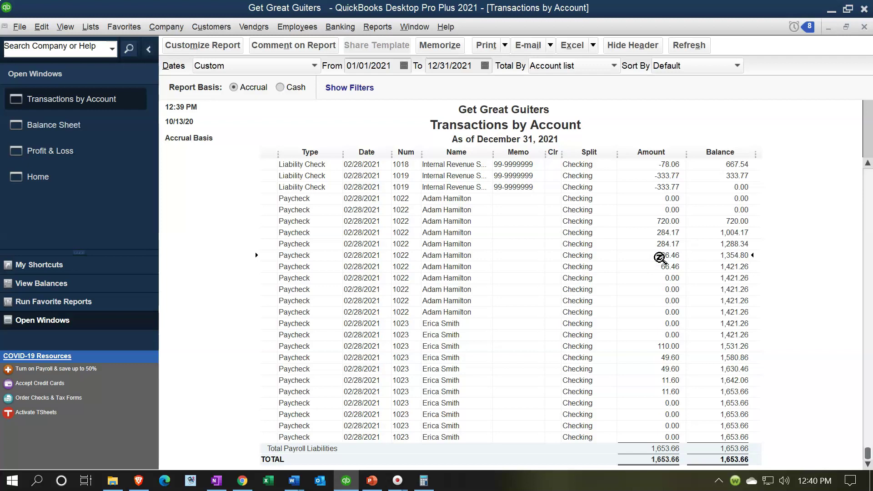
# Step: Close the Payroll Liabilities transactions, switch to the Profit & Loss report and open the detail behind Payroll Expenses
pyautogui.click(864, 28)
pyautogui.click(135, 144)
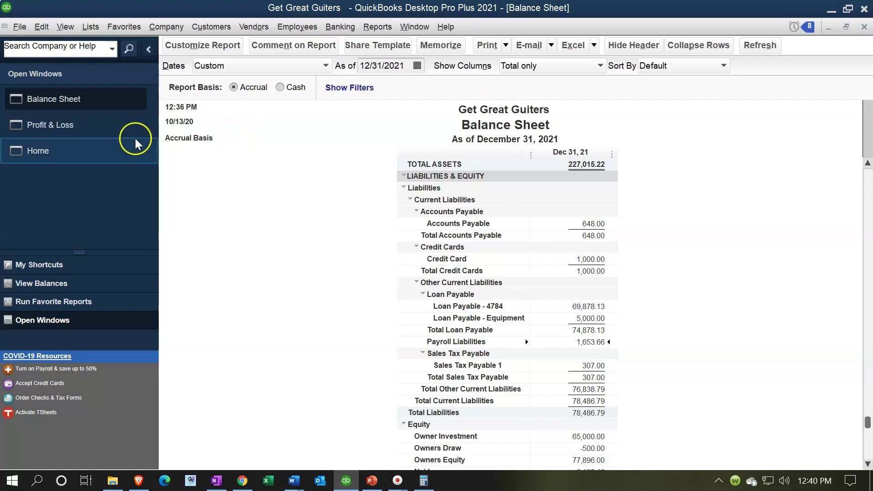
pyautogui.click(58, 126)
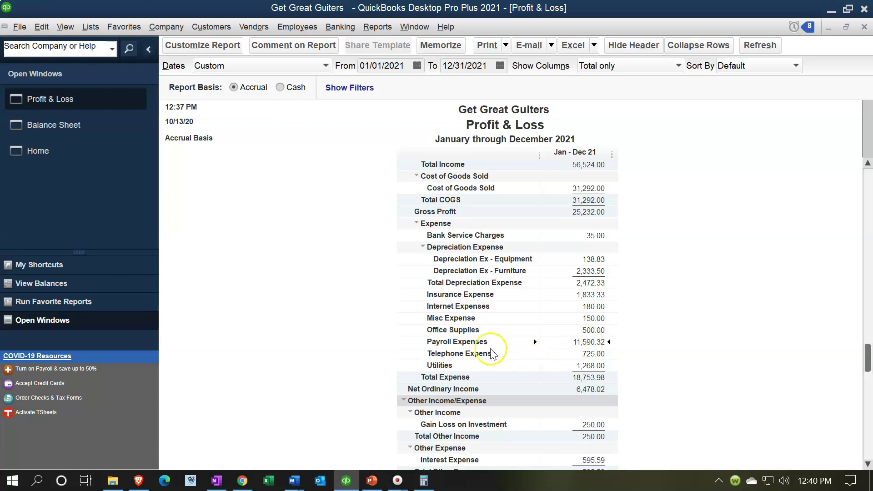
pyautogui.click(493, 352)
pyautogui.doubleClick(593, 341)
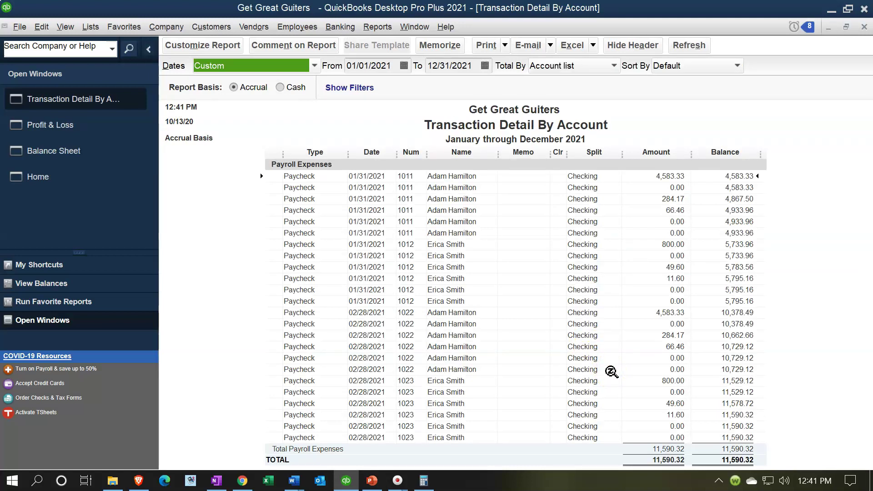
# Step: Examine the wage, Social Security and Medicare expense lines of the paychecks in the Payroll Expenses detail, then close it
pyautogui.click(664, 335)
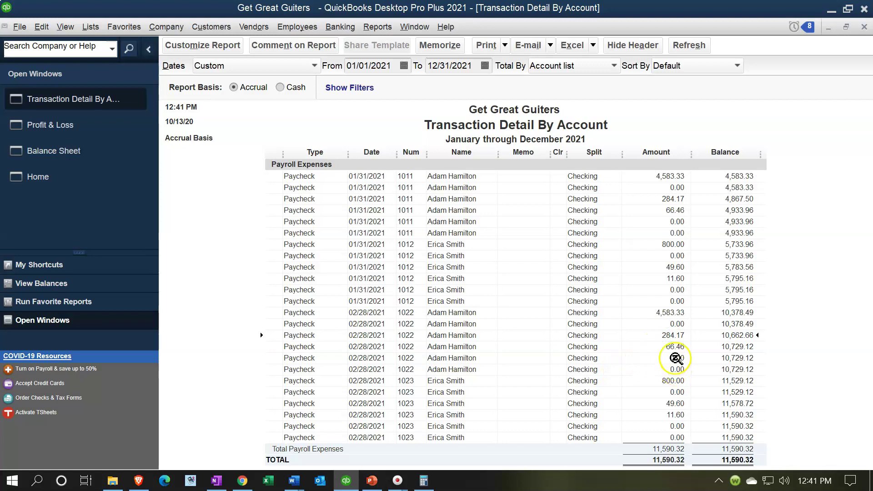
pyautogui.click(672, 344)
pyautogui.click(671, 337)
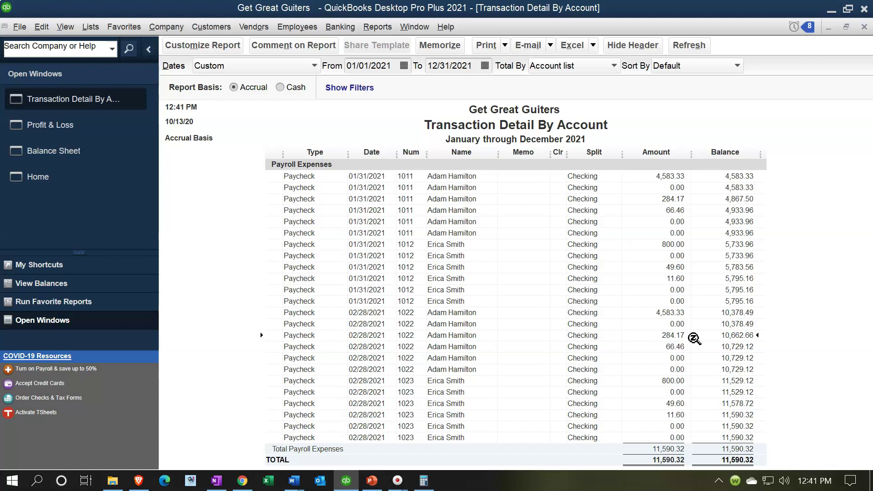
pyautogui.click(665, 314)
pyautogui.click(695, 310)
pyautogui.click(692, 335)
pyautogui.click(692, 349)
pyautogui.click(727, 268)
pyautogui.click(701, 340)
pyautogui.click(673, 247)
pyautogui.click(672, 260)
pyautogui.click(522, 337)
pyautogui.click(561, 360)
pyautogui.click(864, 28)
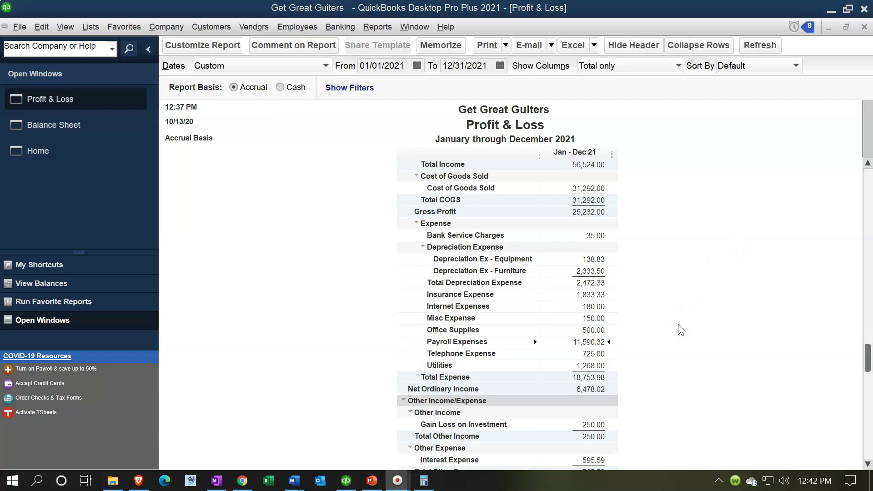
pyautogui.click(377, 29)
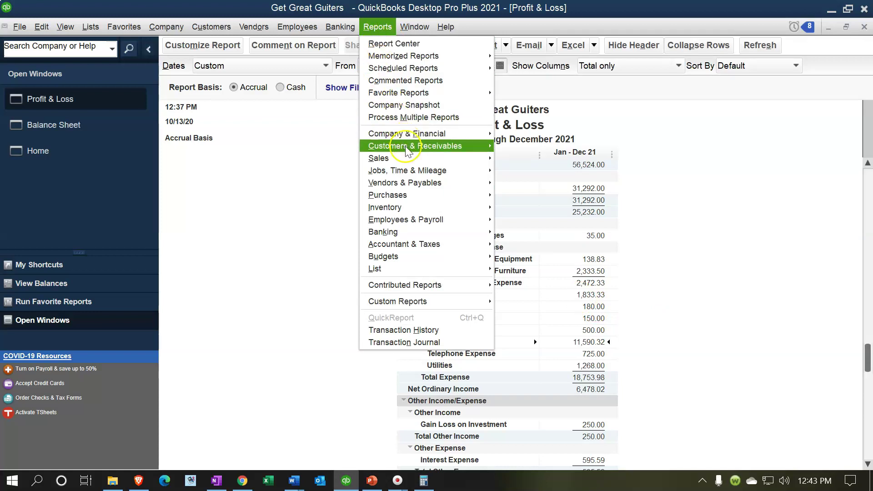
pyautogui.moveTo(410, 177)
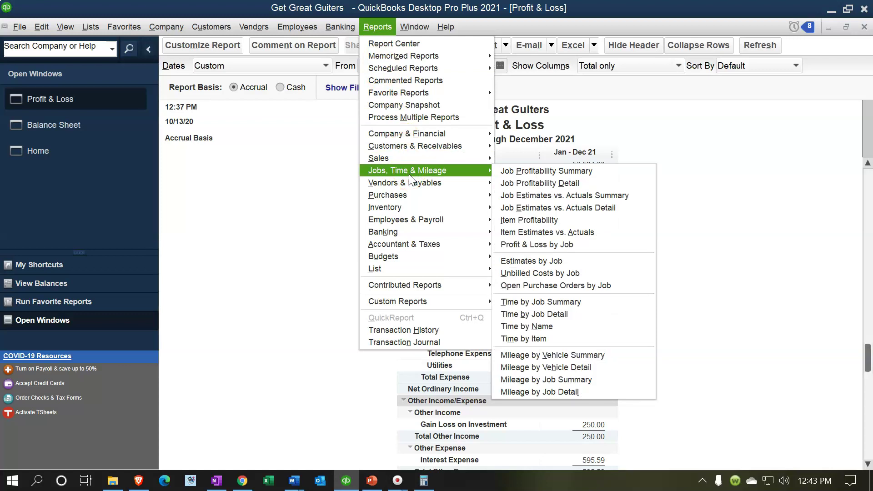
pyautogui.moveTo(475, 222)
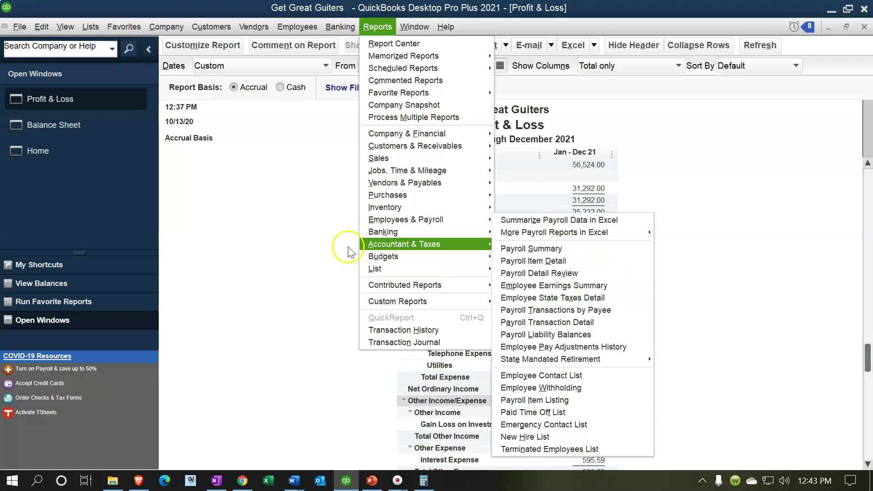
pyautogui.click(300, 246)
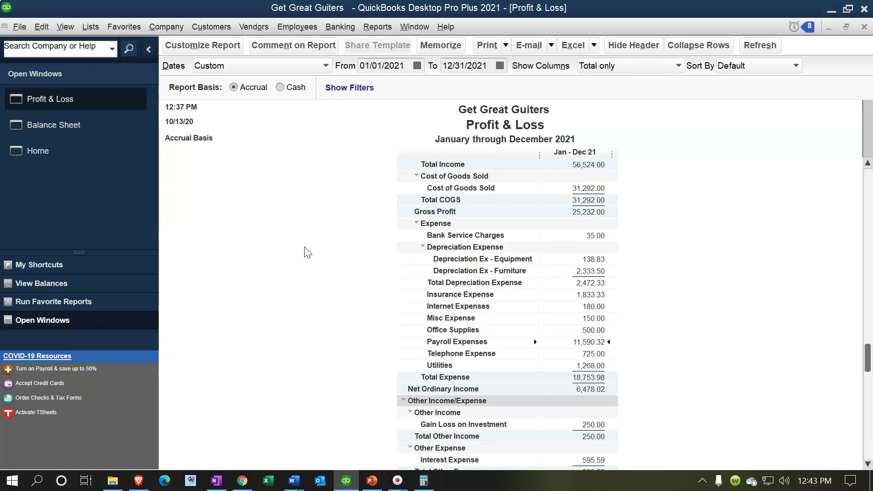
# Step: Return to the Balance Sheet and show its Assets section
pyautogui.click(67, 127)
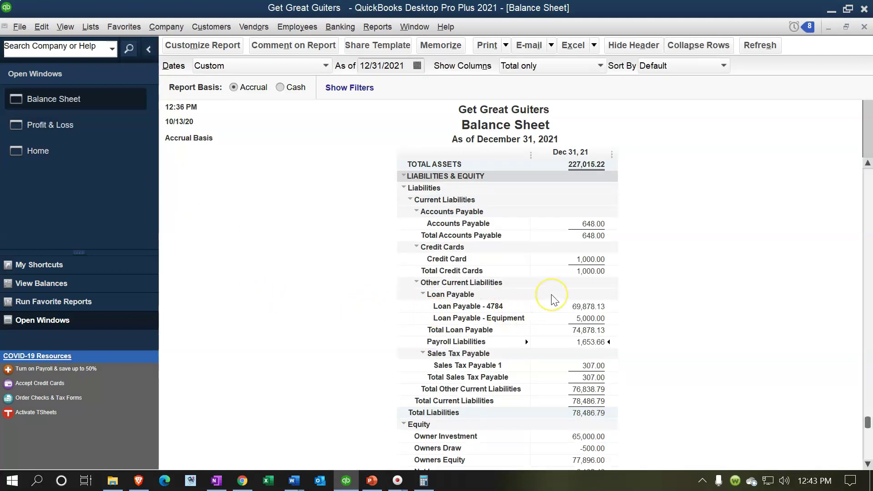
pyautogui.scroll(4, 550, 294)
pyautogui.scroll(4, 589, 382)
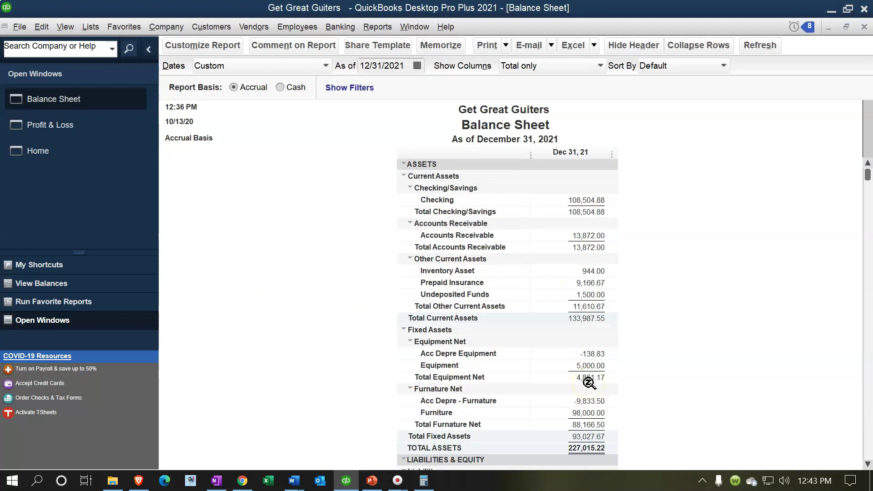